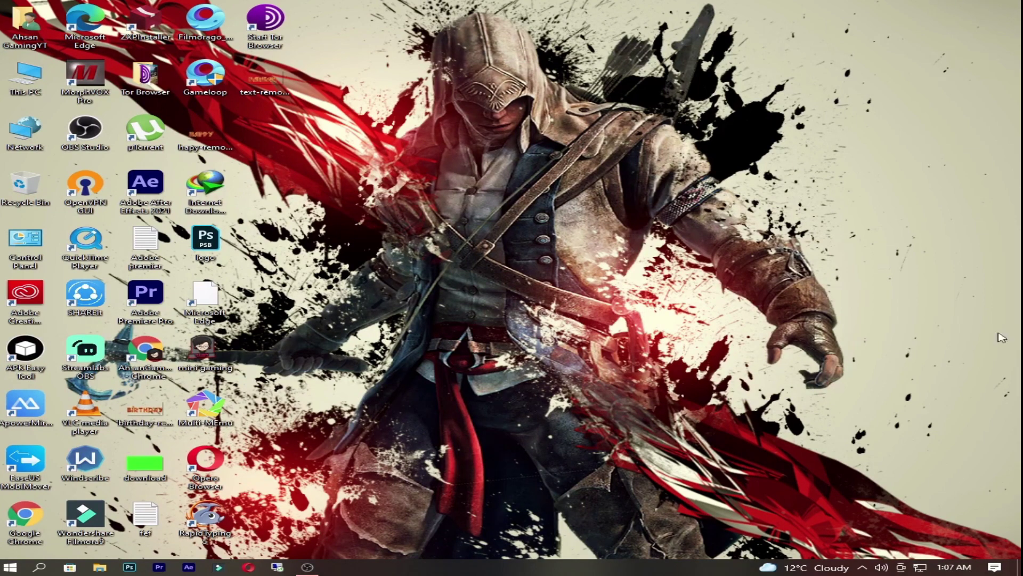
Launch Adobe Premiere Pro, continuing past the compatibility report with known issues, and close its Home screen.
right_click(669, 164)
left_click(716, 196)
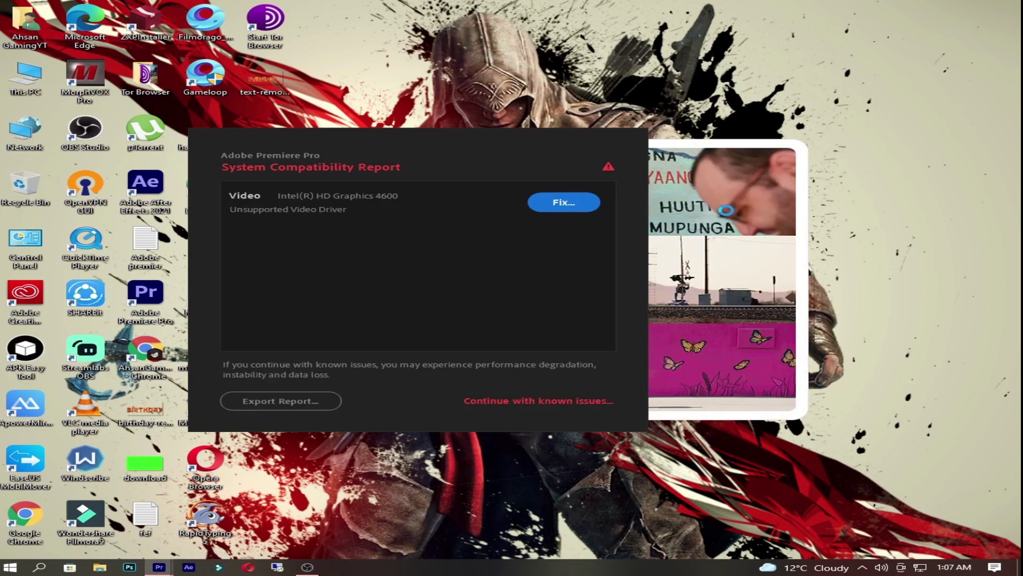
left_click(565, 404)
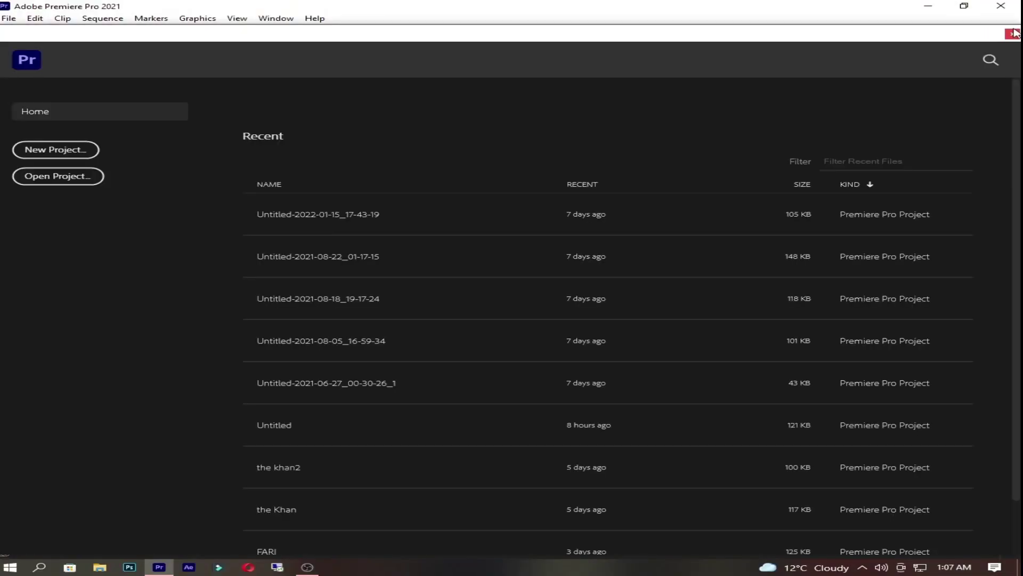
left_click(1012, 34)
Create a new project named ff with the default settings.
left_click(9, 18)
mouse_move(32, 32)
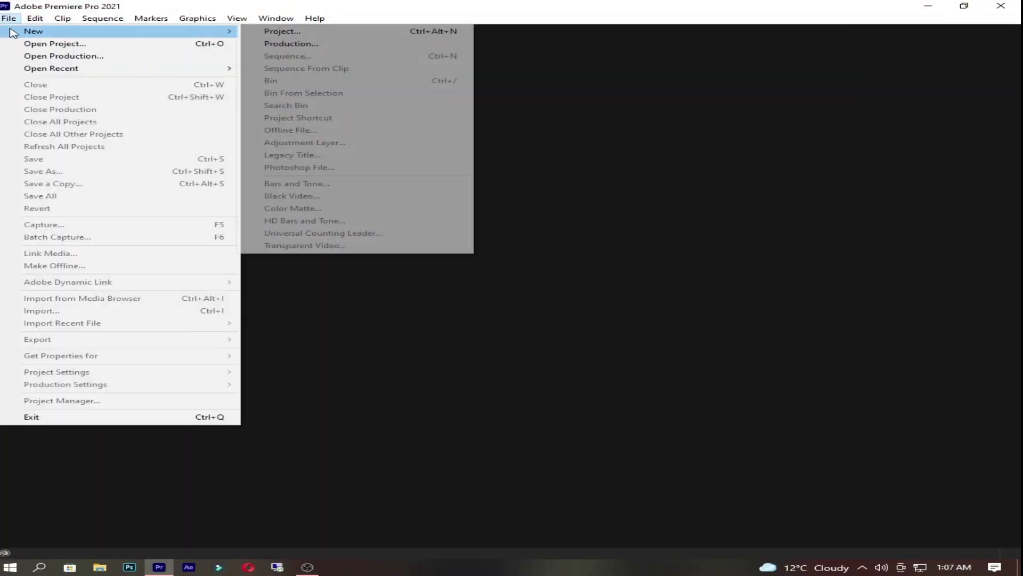
left_click(393, 31)
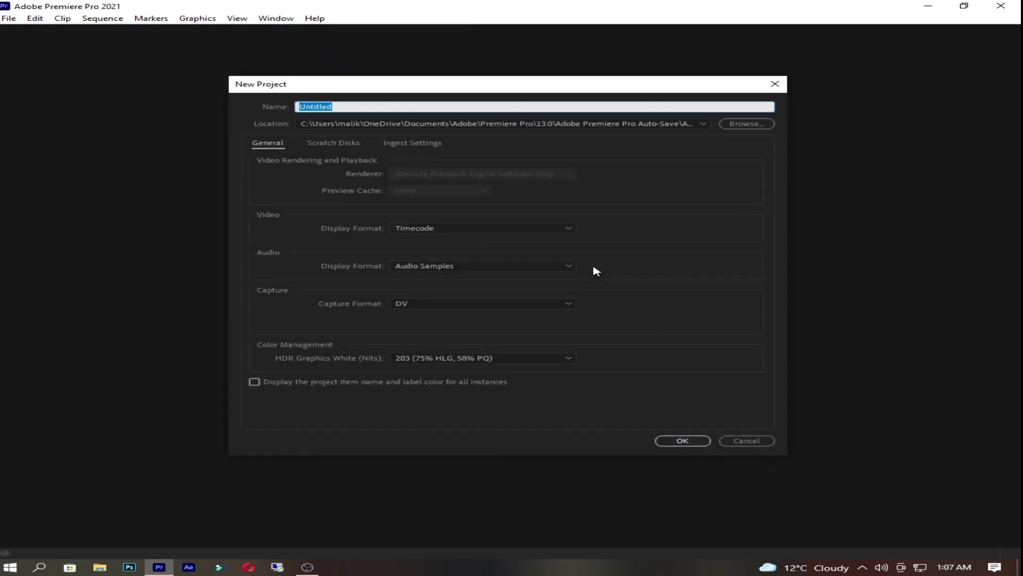
type("ff")
key("Return")
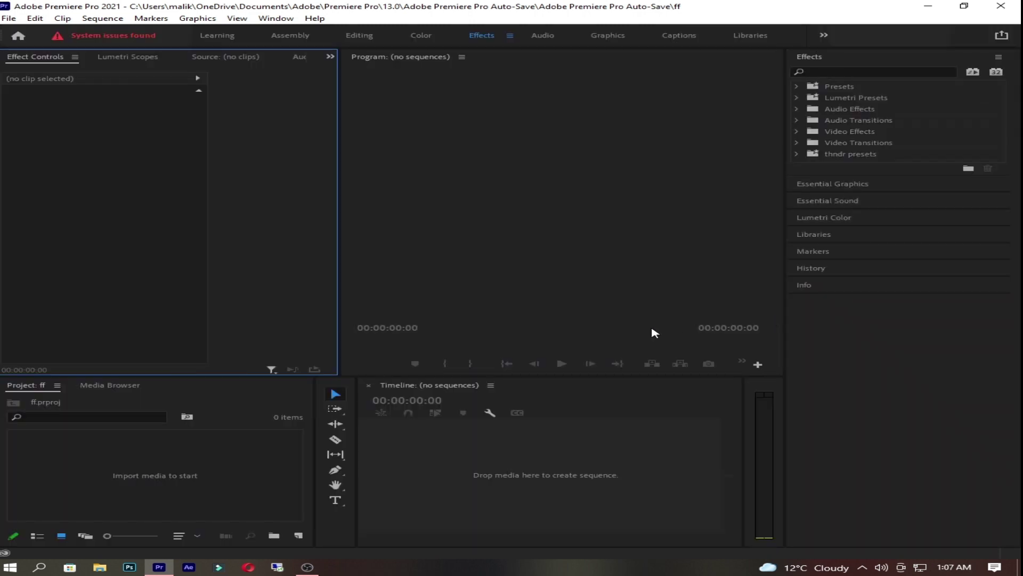
Start a media import into the project and browse to the Downloads folder.
left_click(122, 459)
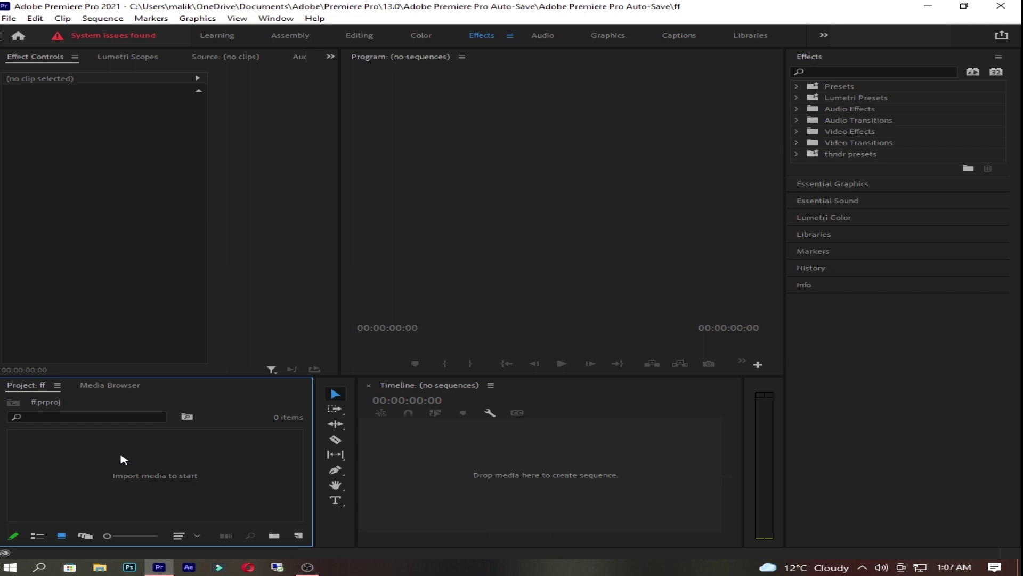
right_click(122, 459)
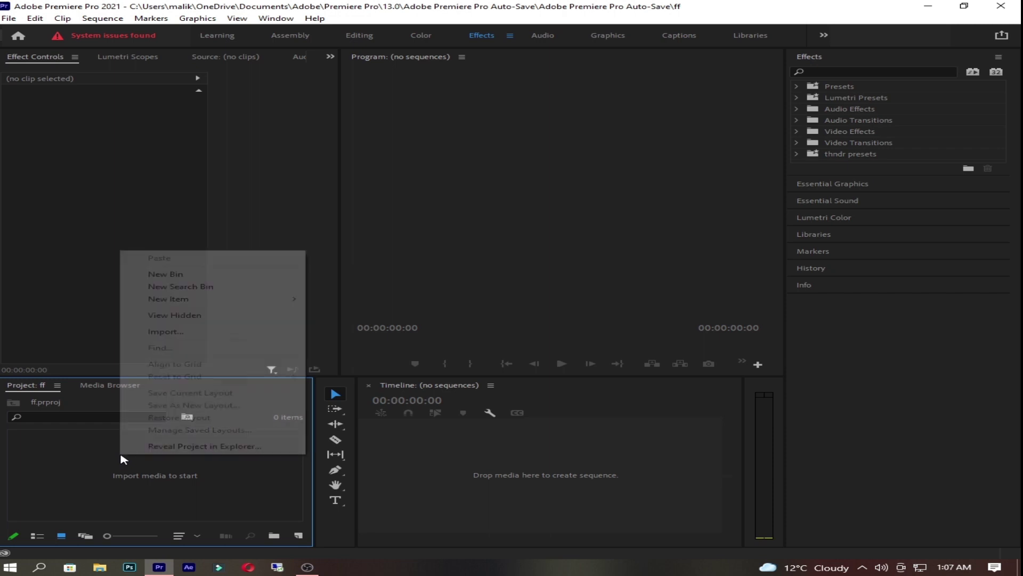
left_click(211, 337)
scroll(334, 165, "down", 3)
scroll(76, 144, "up", 2)
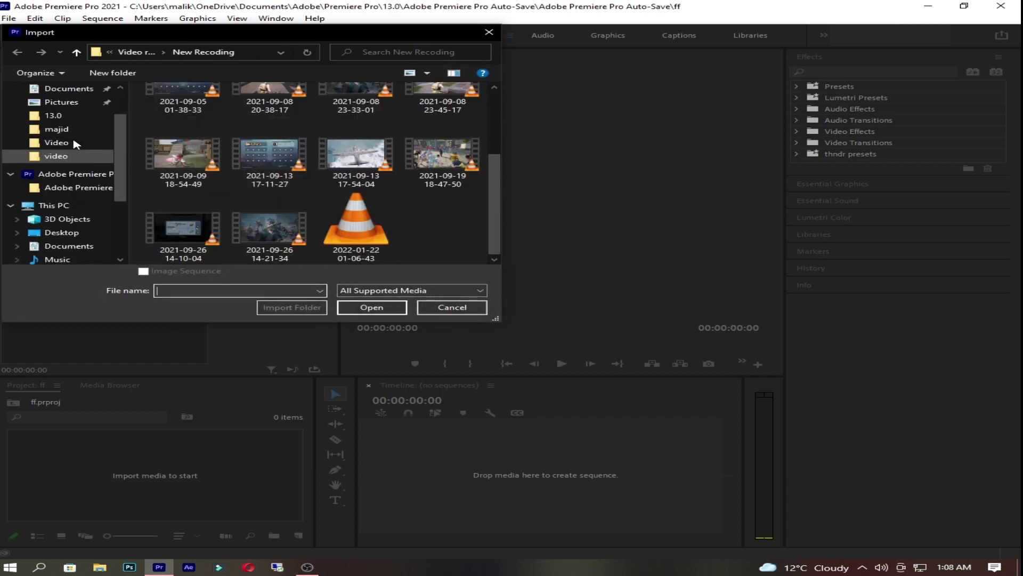
scroll(76, 143, "up", 2)
left_click(59, 165)
left_click(69, 124)
left_click(68, 138)
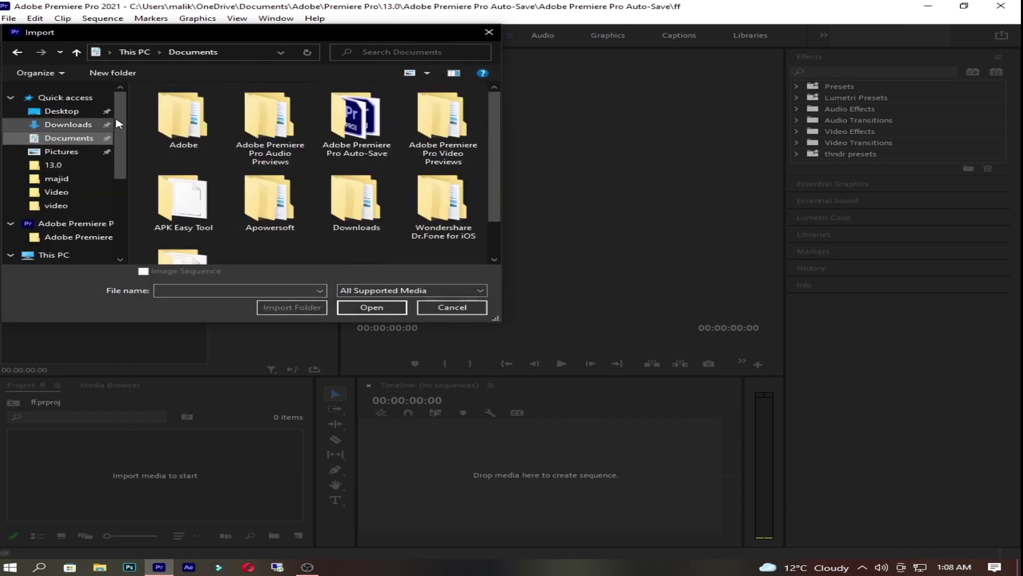
left_click(75, 125)
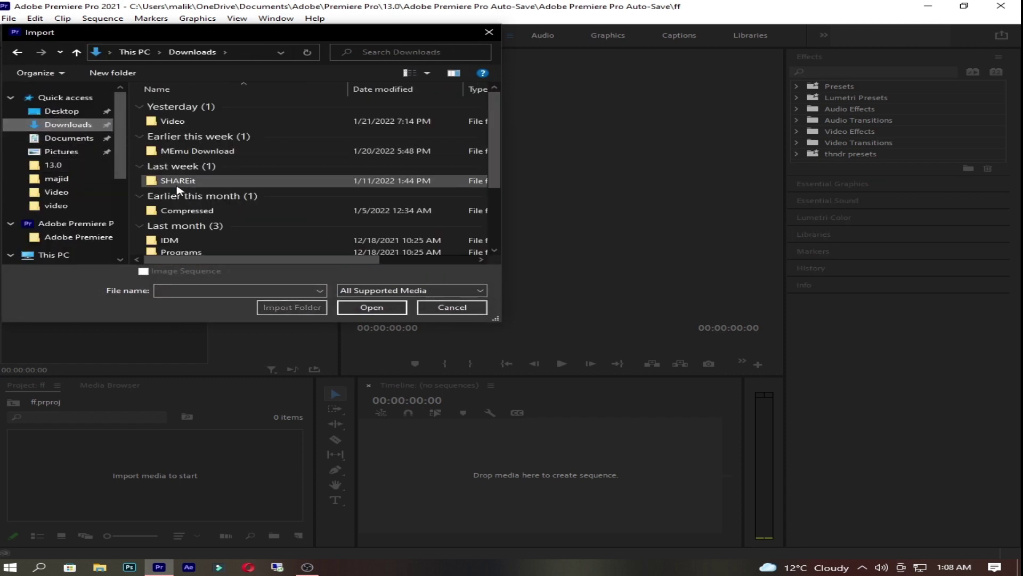
Import the IMG_1651 video from the SHAREit > iPad11,1 > video folder.
double_click(177, 184)
double_click(183, 105)
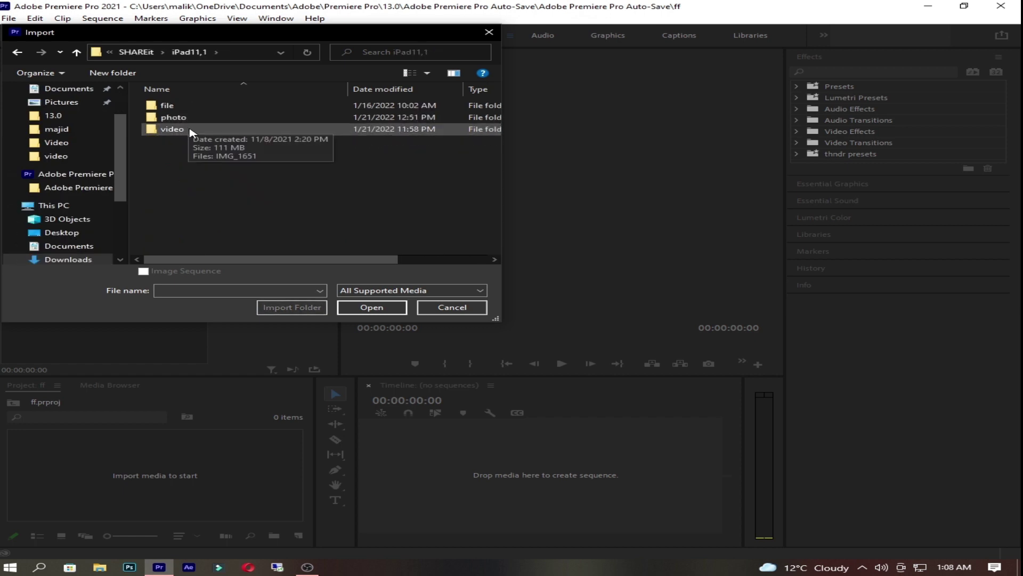
double_click(181, 129)
left_click(179, 134)
left_click(365, 308)
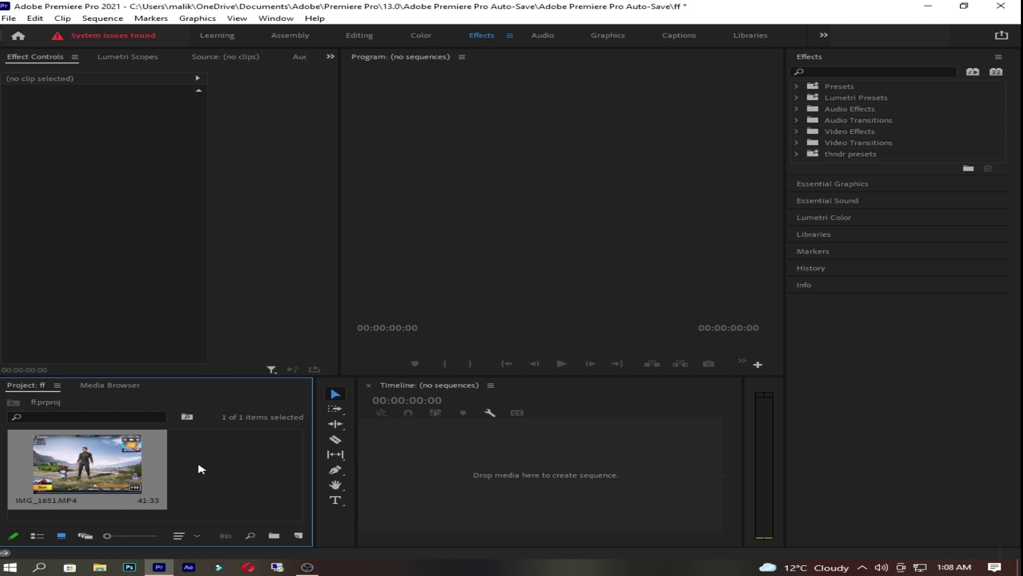
Create a sequence from IMG_1651.MP4 by placing the clip on the empty timeline.
left_click(202, 472)
left_click(117, 479)
left_click_drag(117, 469, 518, 483)
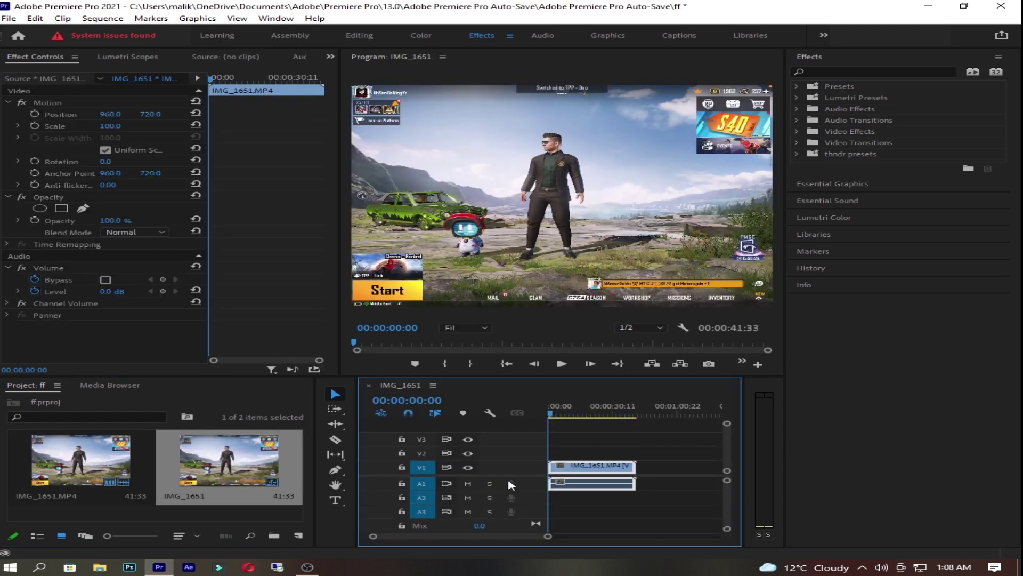
Import the IMG_1651_1_1_1_1 video from the Documents > Adobe > Premiere Pro > 13.0 folder.
left_click(231, 521)
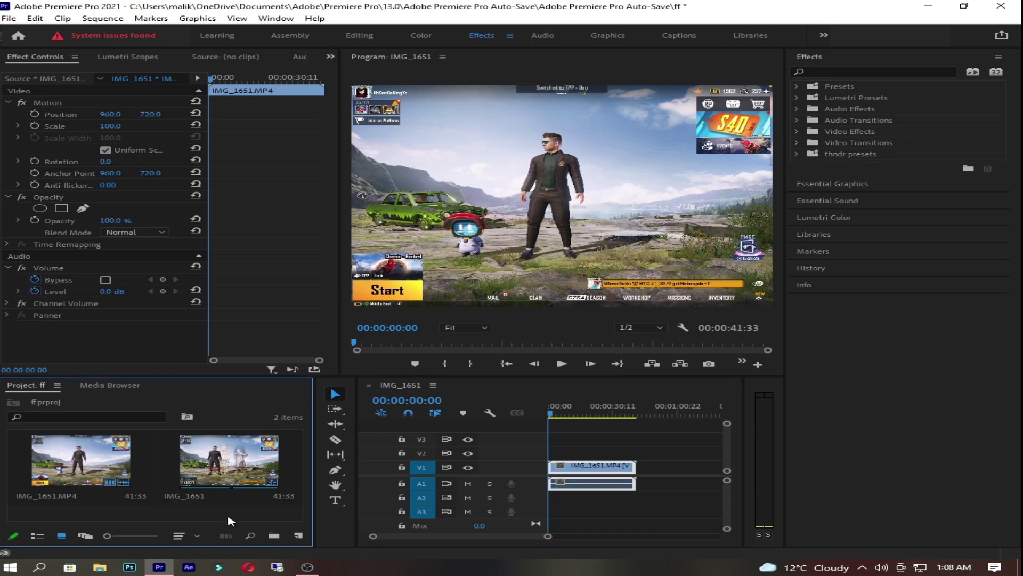
right_click(230, 521)
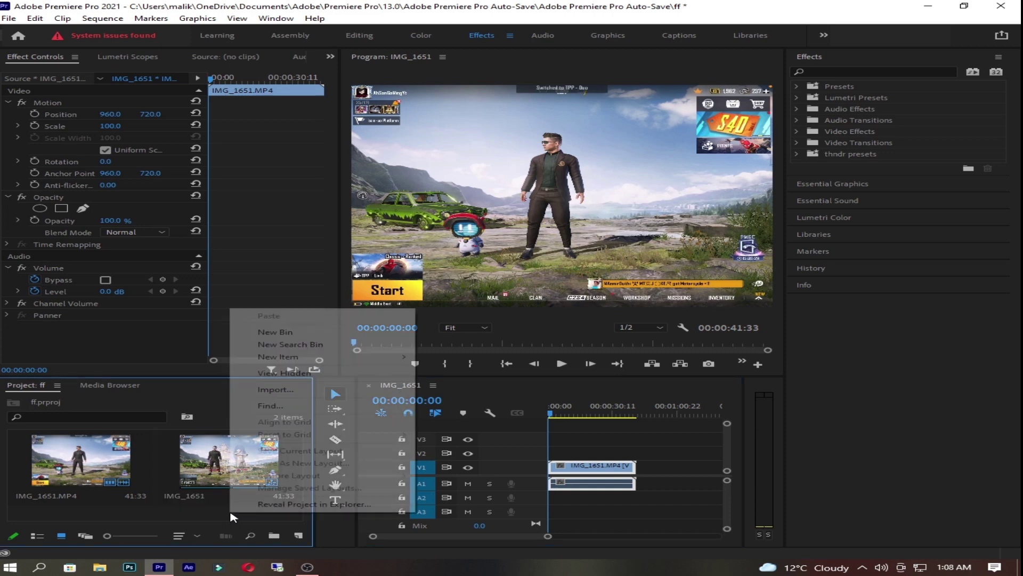
left_click(291, 391)
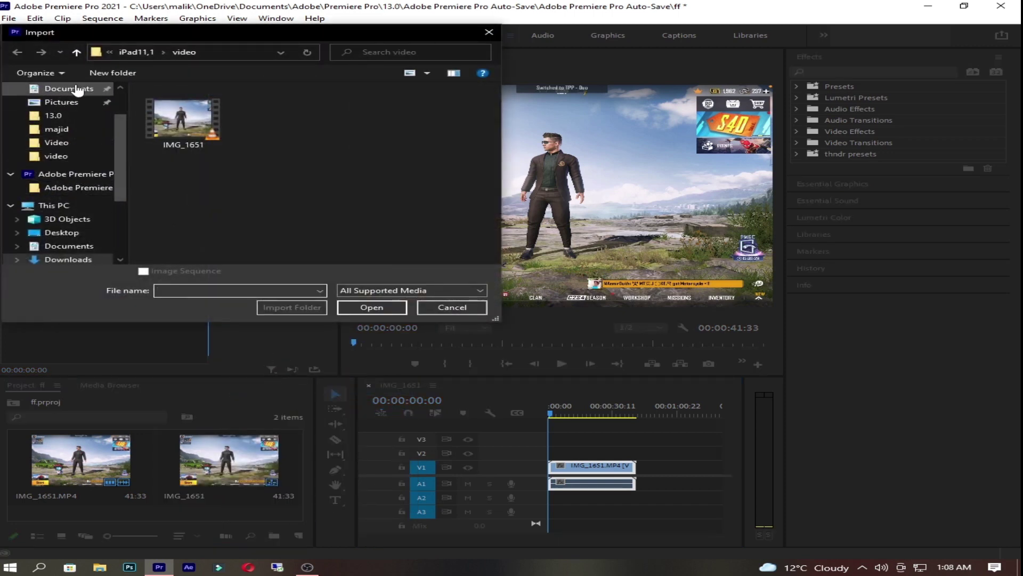
left_click(77, 88)
double_click(198, 121)
double_click(193, 153)
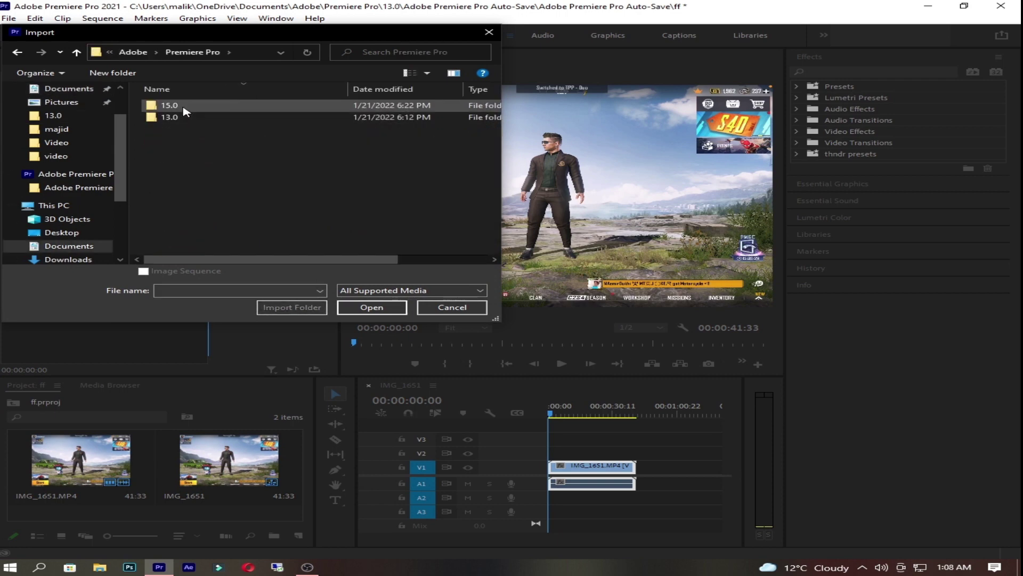
double_click(188, 121)
left_click(458, 128)
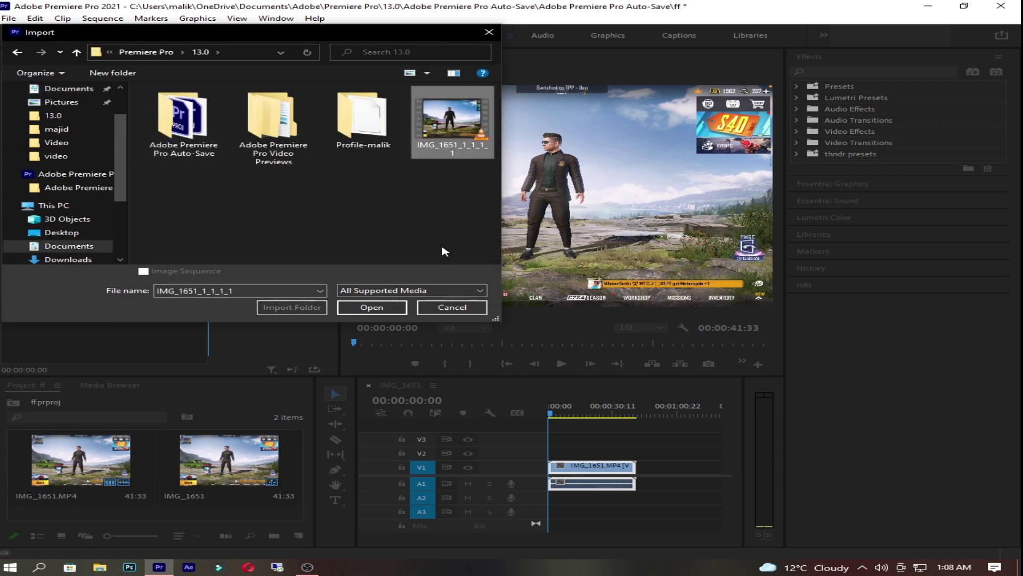
left_click(371, 308)
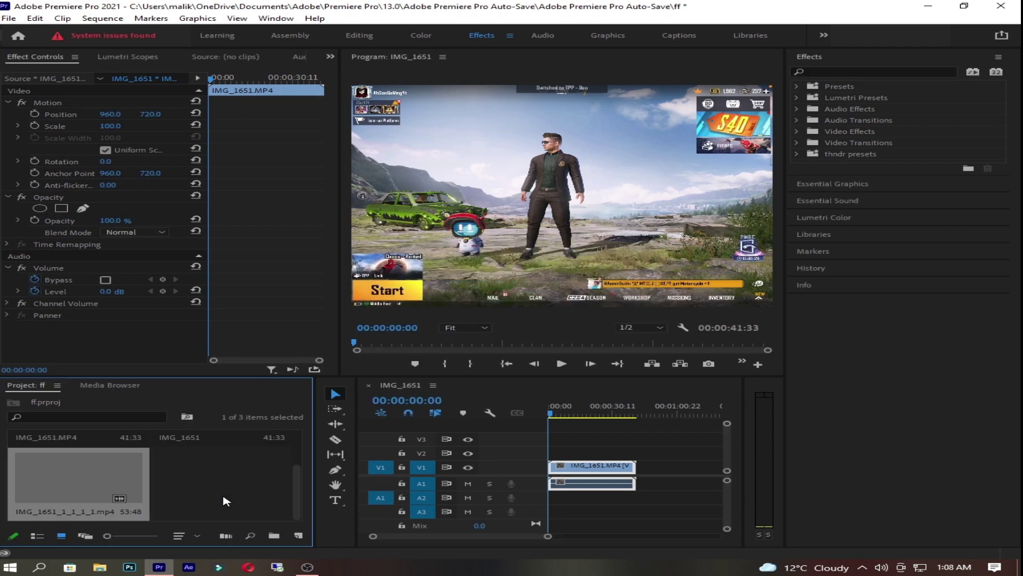
Place IMG_1651_1_1_1_1.mp4 on track V2 at the start of the sequence, above the first clip.
scroll(187, 502, "down", 1)
left_click_drag(114, 485, 626, 453)
Set the system speaker volume to 37.
left_click(882, 567)
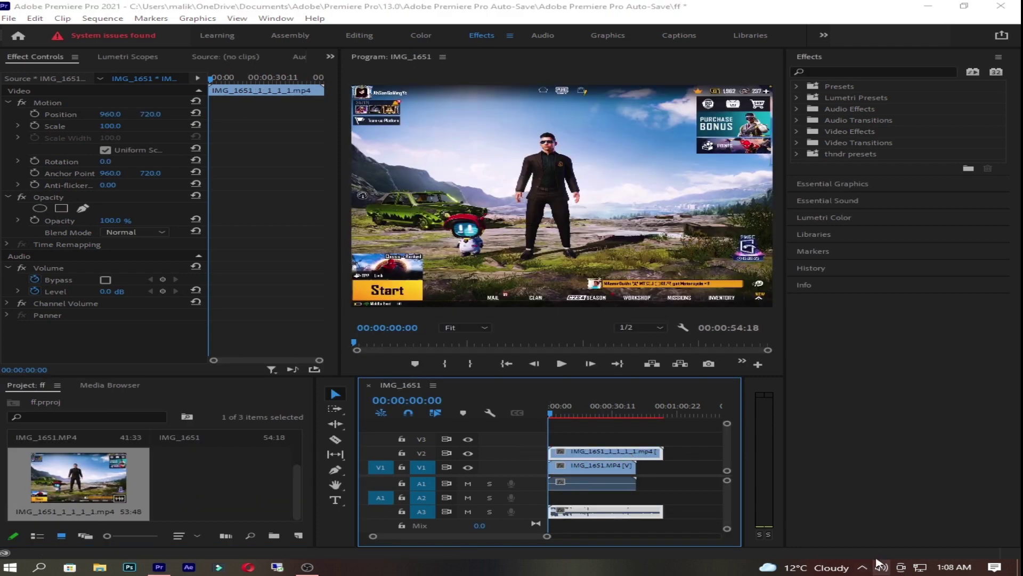
left_click_drag(885, 547, 852, 544)
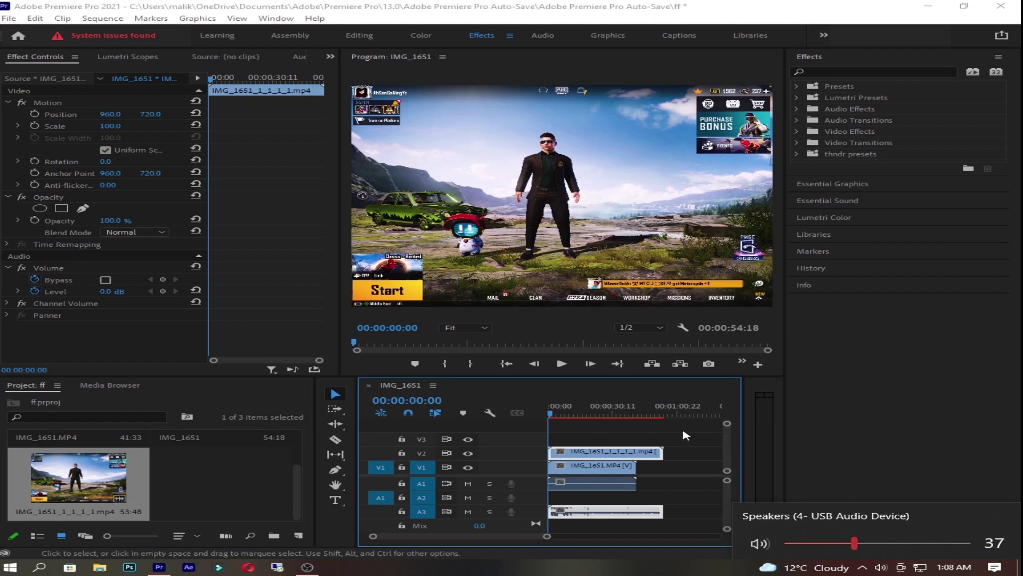
left_click(649, 431)
Unlink the IMG_1651_1_1_1_1.mp4 clip and delete its video part from V2, keeping its audio.
left_click(613, 465)
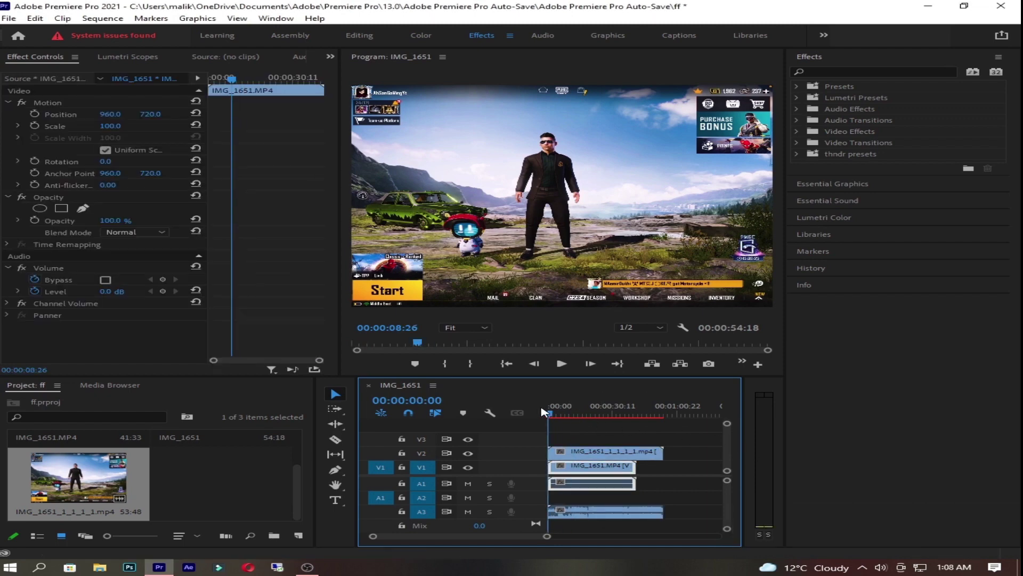
right_click(596, 456)
left_click(637, 188)
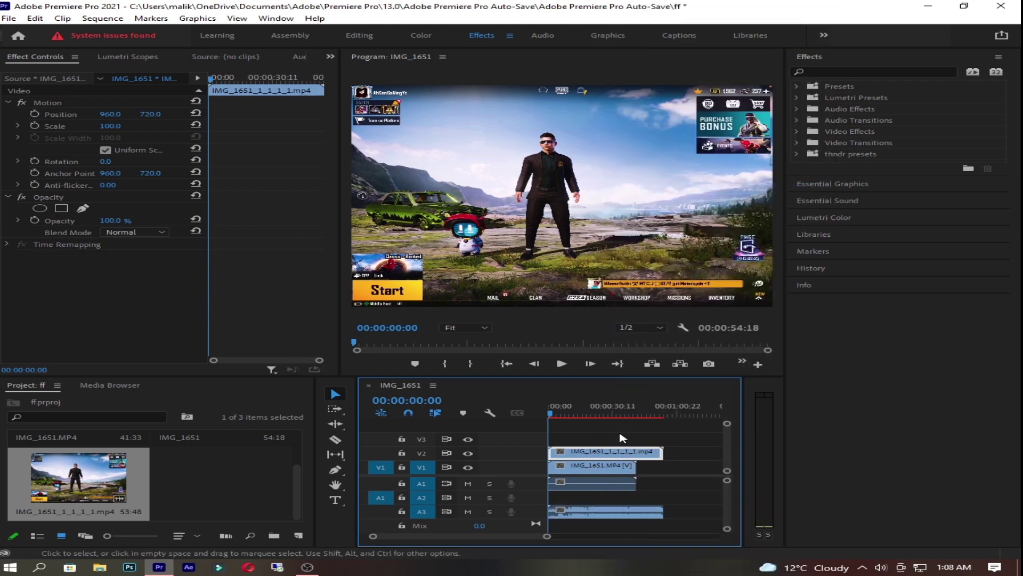
key("Delete")
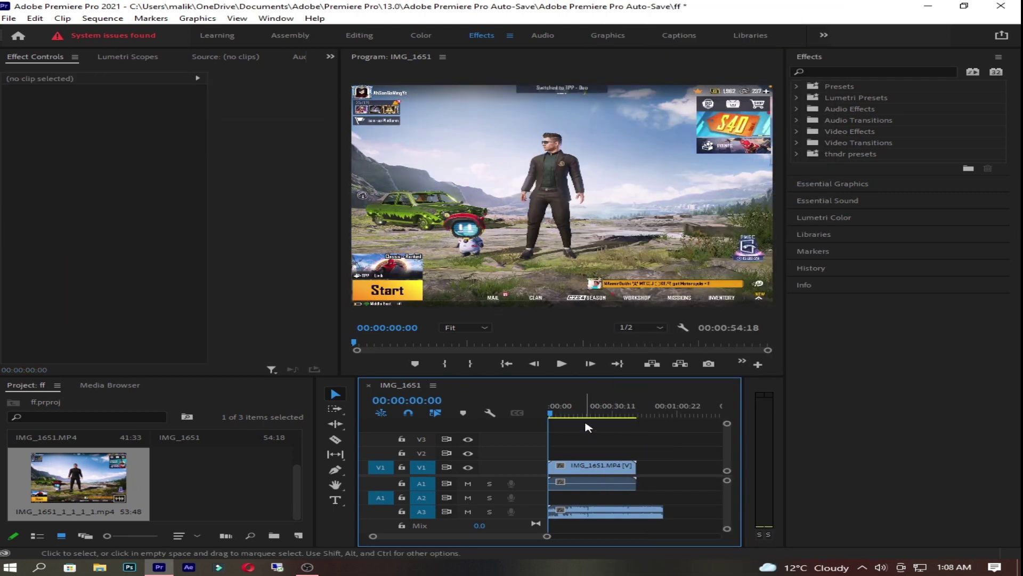
Play the sequence from the start to hear the audio, and lower the system speaker volume further.
key("space")
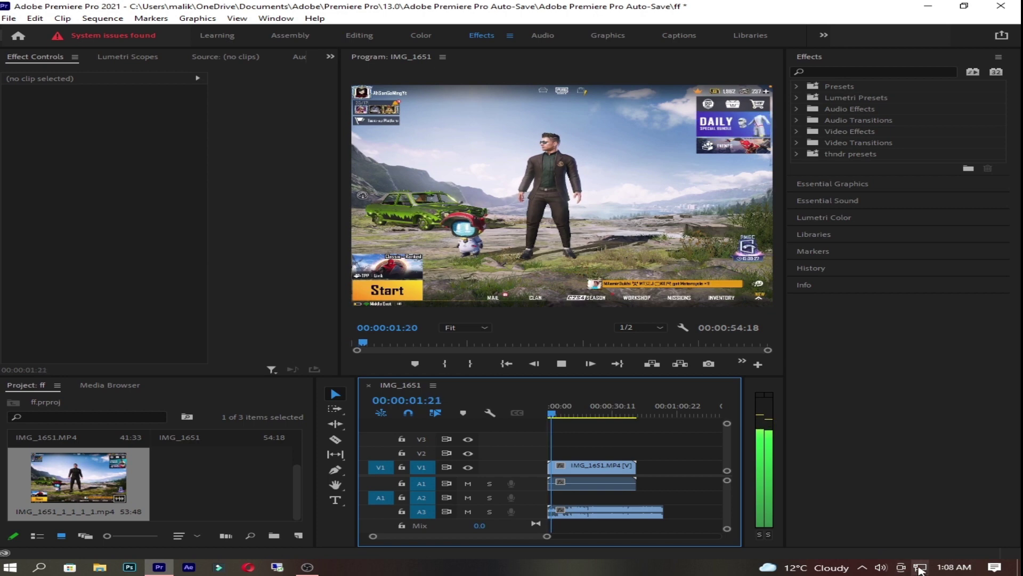
left_click(882, 567)
left_click_drag(854, 543, 808, 547)
left_click(630, 440)
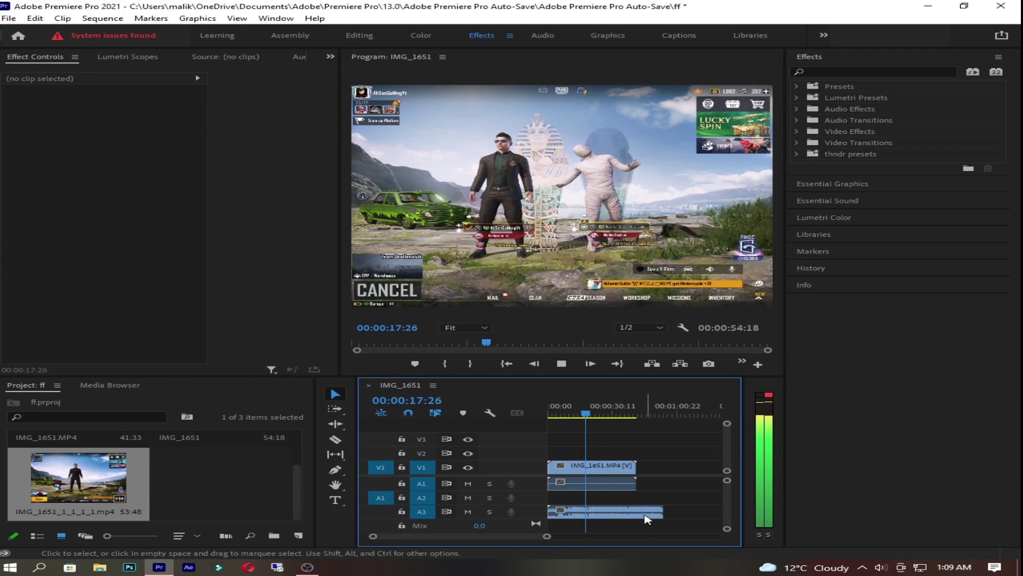
Stop playback at 00:00:18:09, cut the A3 audio clip shortly after the playhead, and delete the rest.
left_click(616, 513)
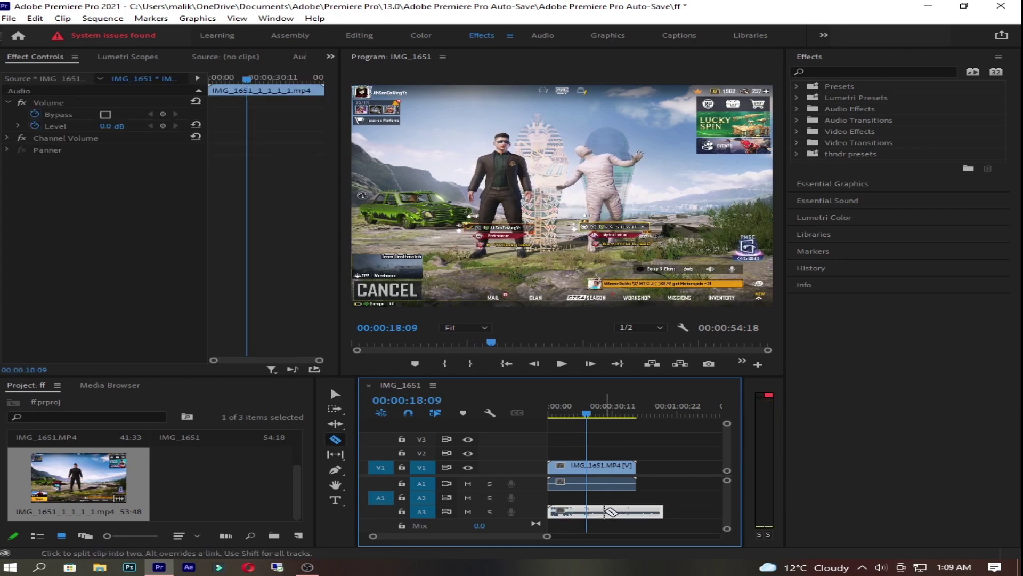
left_click(596, 513, "ctrl")
left_click(632, 514)
key("Delete")
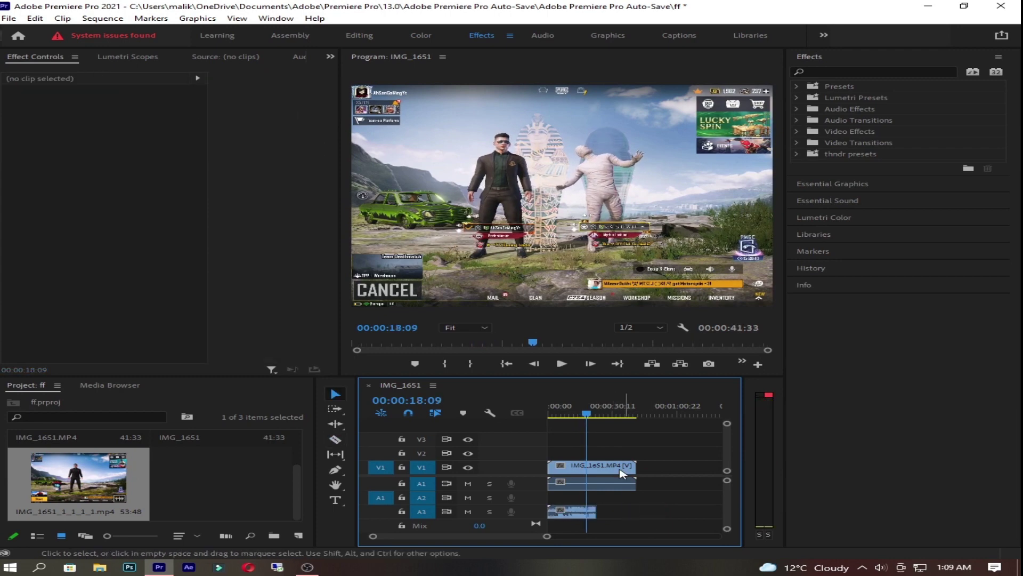
Unlink IMG_1651.MP4 on V1 and delete its original audio from A1.
left_click(607, 466)
right_click(606, 469)
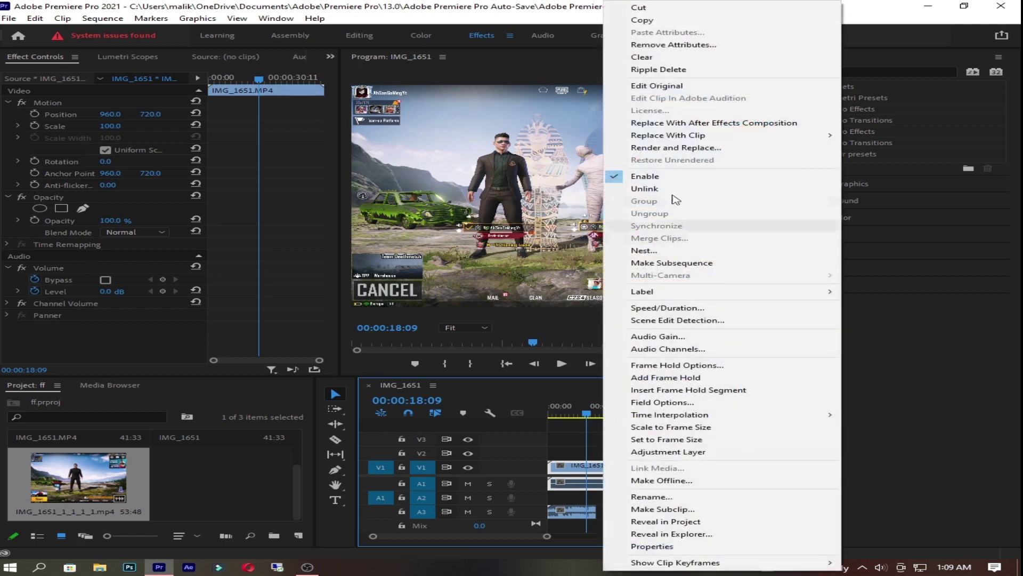
left_click(679, 189)
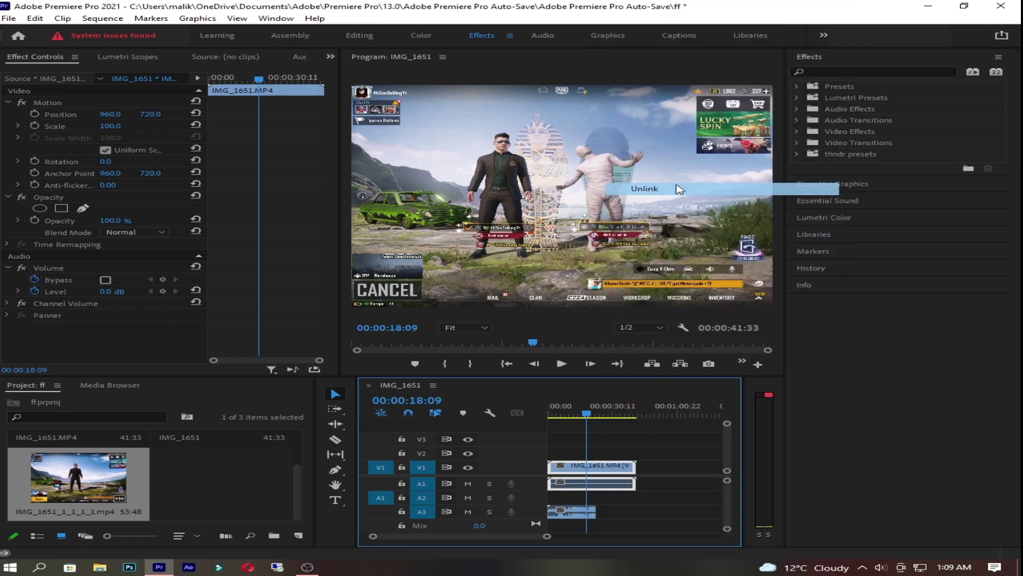
left_click(610, 483)
key("Delete")
Slow the IMG_1651.MP4 clip on V1 to 30% speed with Optical Flow time interpolation.
left_click(610, 467)
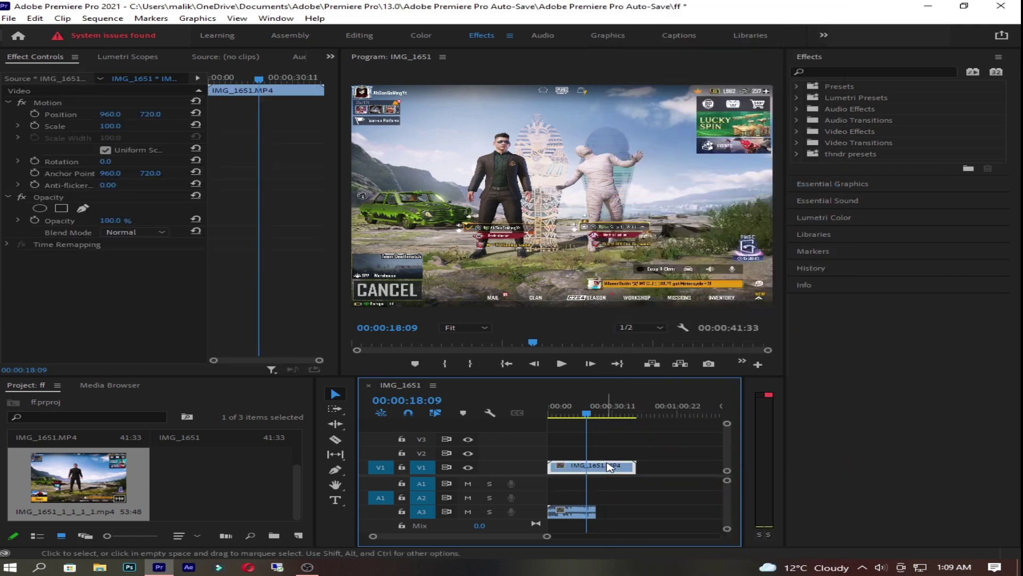
right_click(611, 467)
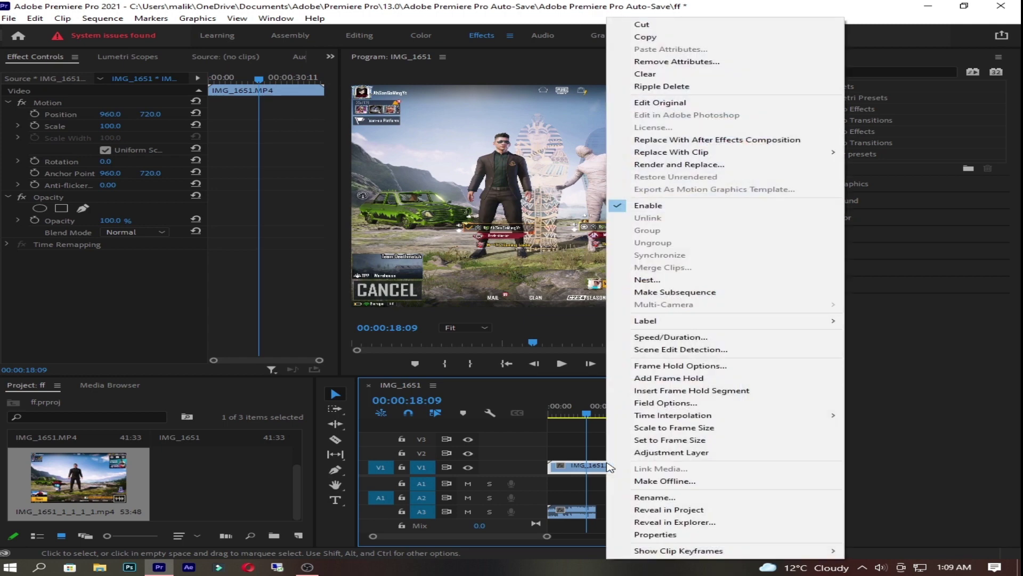
left_click(707, 340)
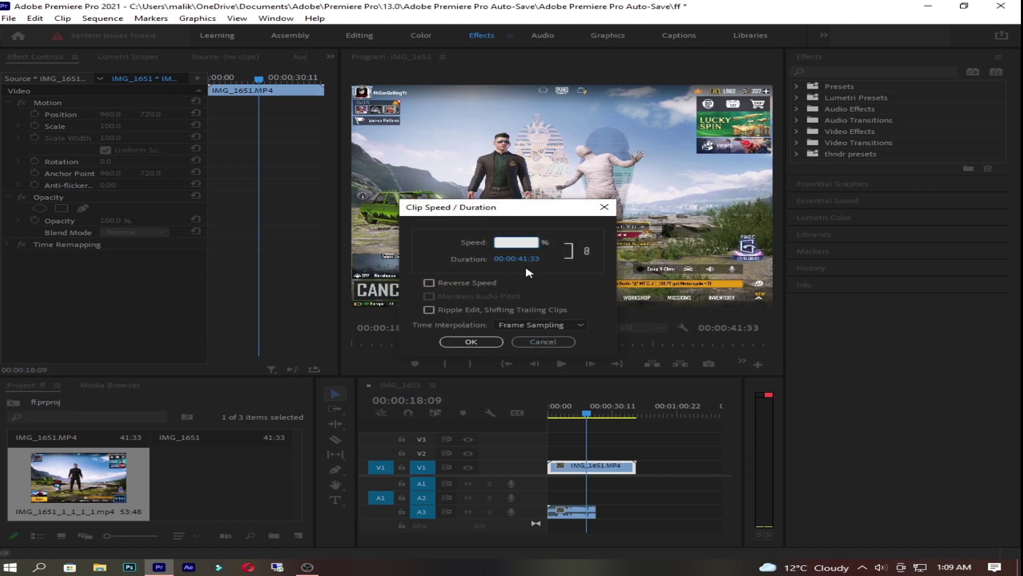
type("30")
left_click(558, 326)
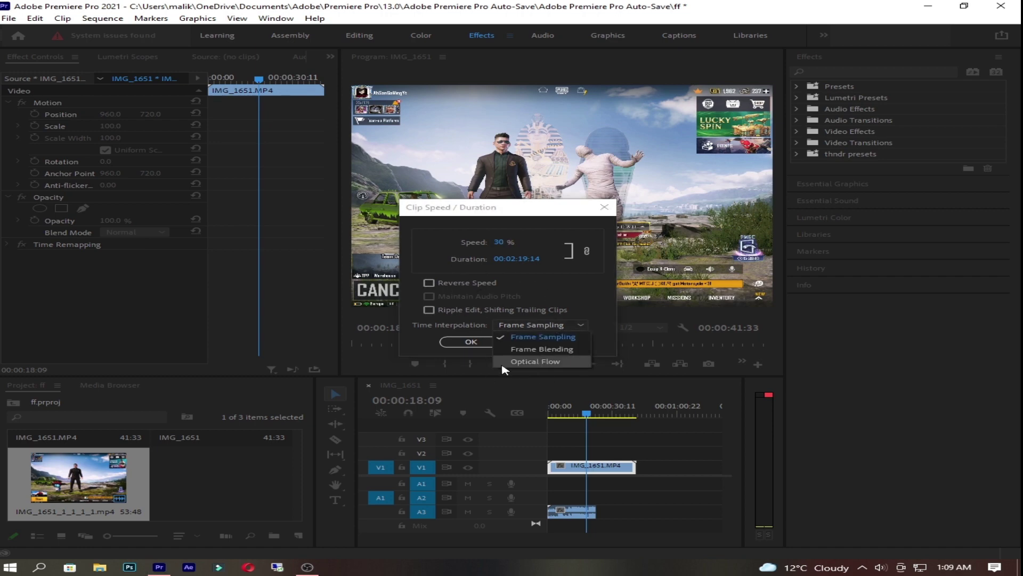
left_click(549, 361)
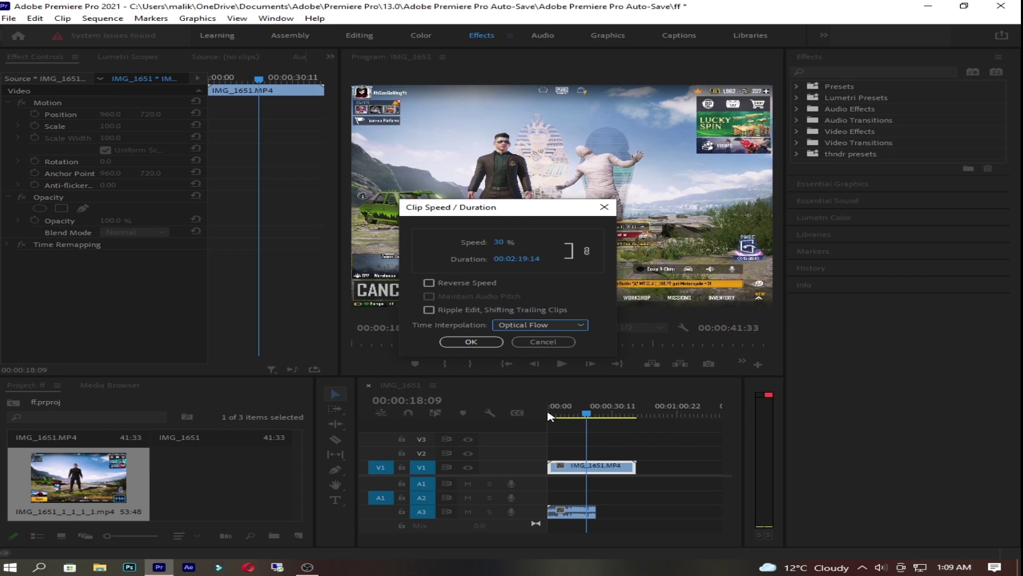
left_click(474, 341)
Play the slowed sequence from the start to review it, fitting the whole clip in the timeline view.
key("Home")
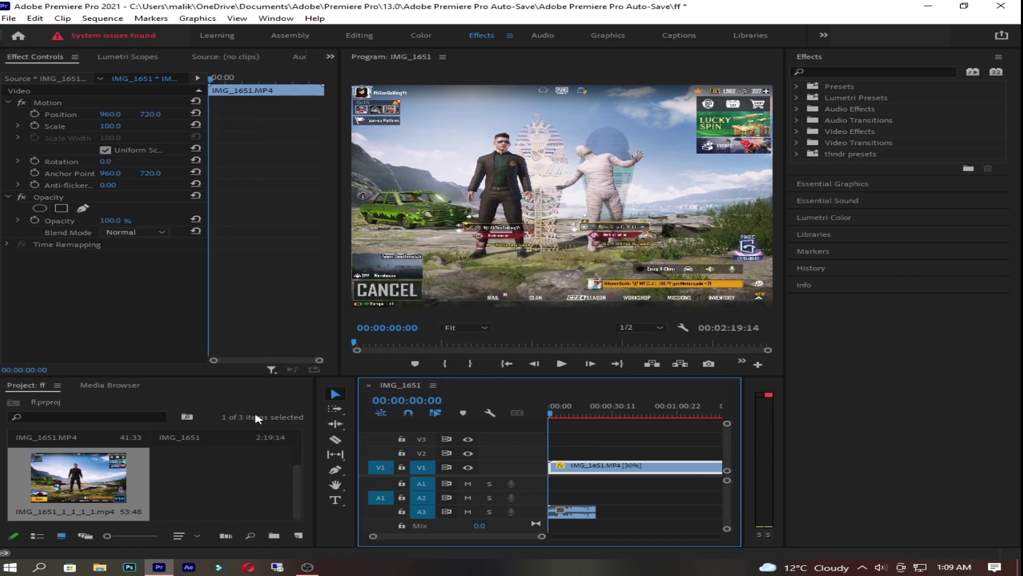
left_click_drag(547, 541, 622, 538)
key("space")
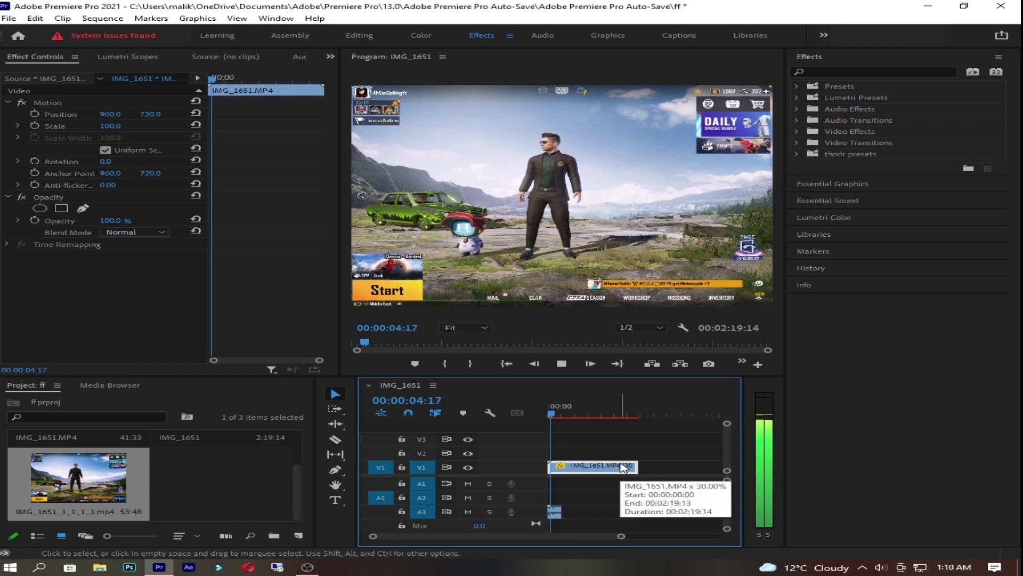
left_click_drag(622, 536, 586, 536)
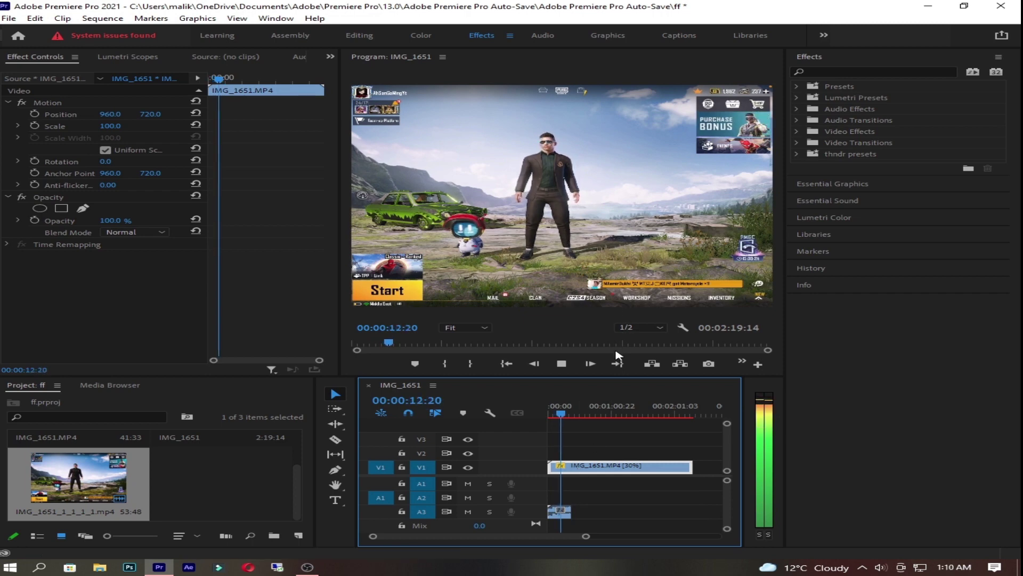
Stop playback and move the playhead to 00:00:16:31.
left_click(572, 416)
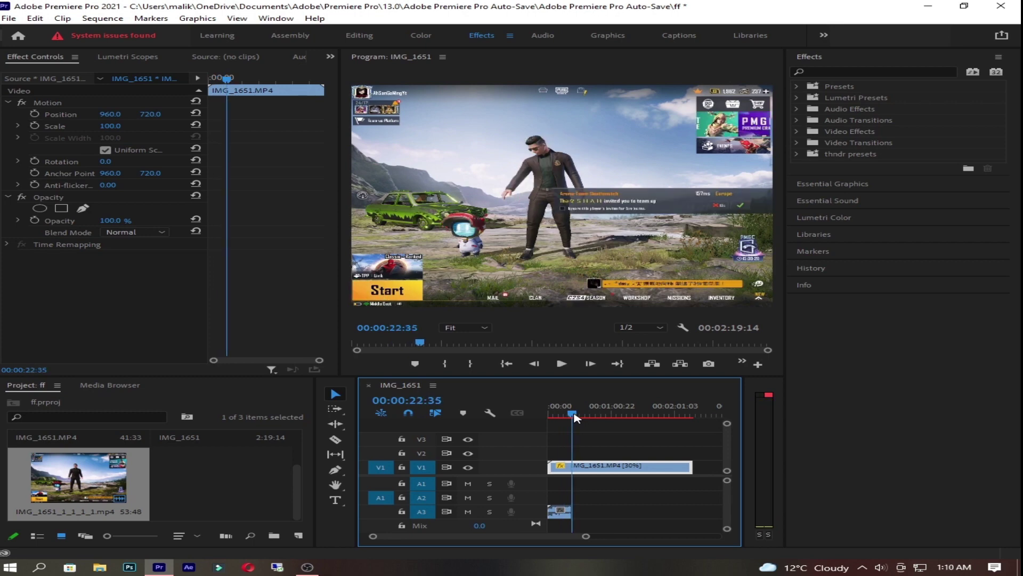
left_click(571, 417)
left_click_drag(570, 417, 566, 417)
Cut the V1 clip at the playhead, and undo both the cut and the clip's speed change.
left_click(562, 452)
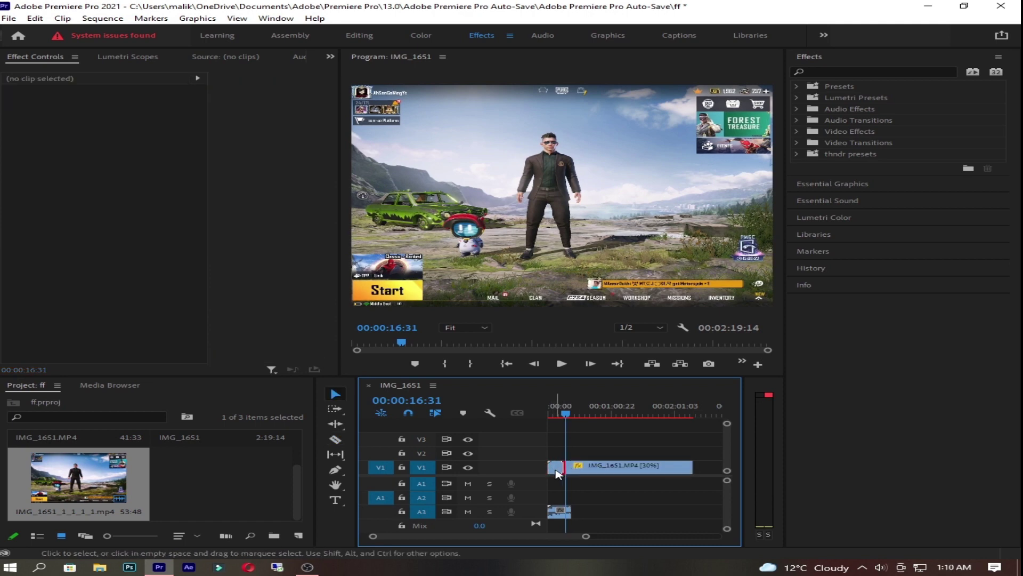
left_click(557, 472)
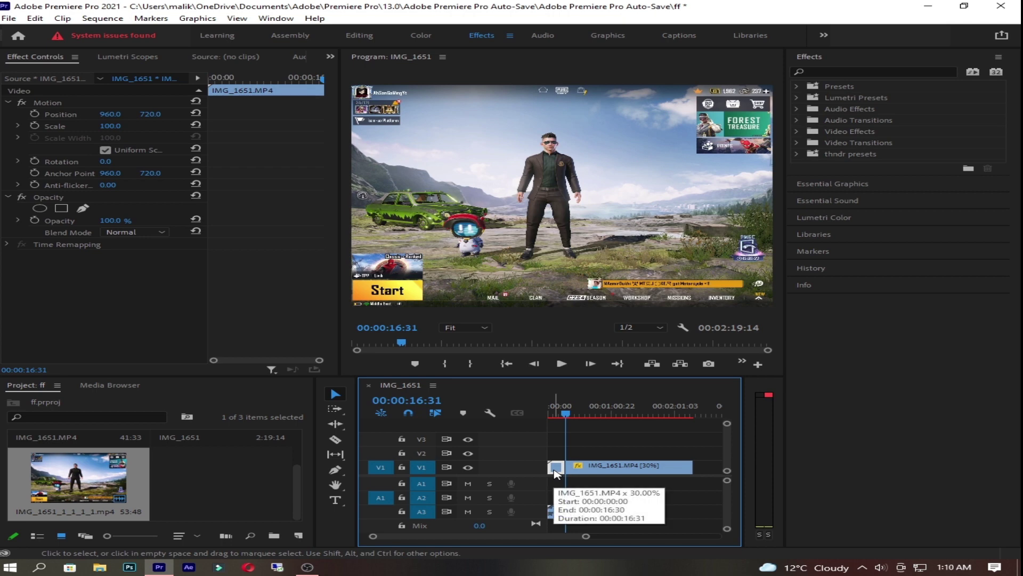
key("ctrl+z")
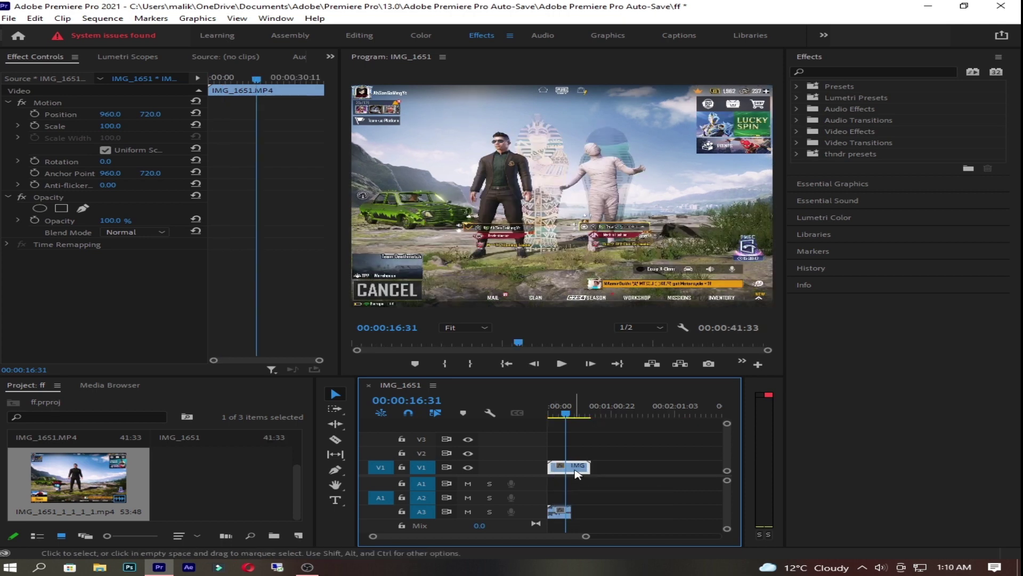
Reapply 30% speed with Optical Flow time interpolation to the full IMG_1651.MP4 clip on V1.
right_click(577, 473)
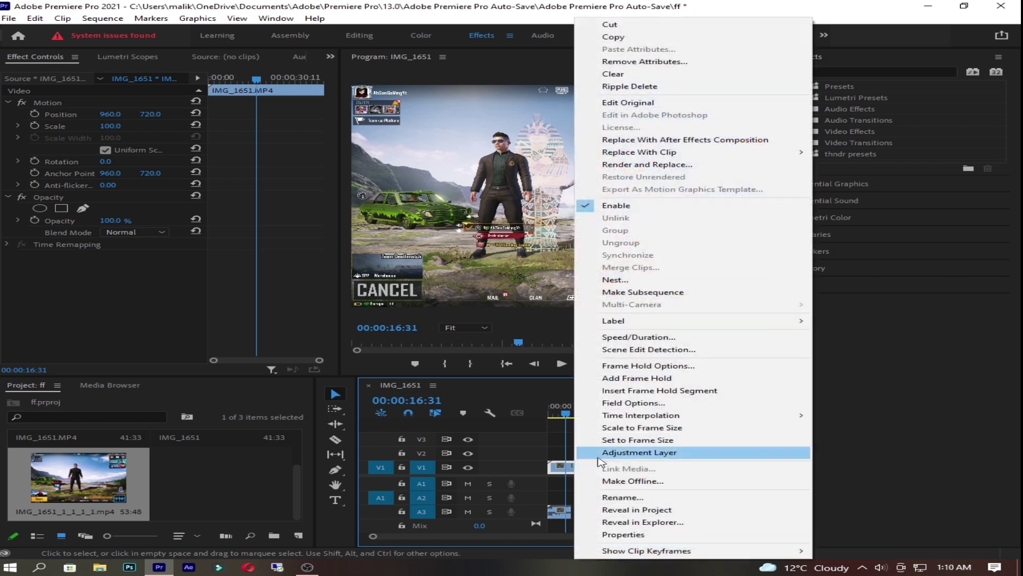
left_click(651, 338)
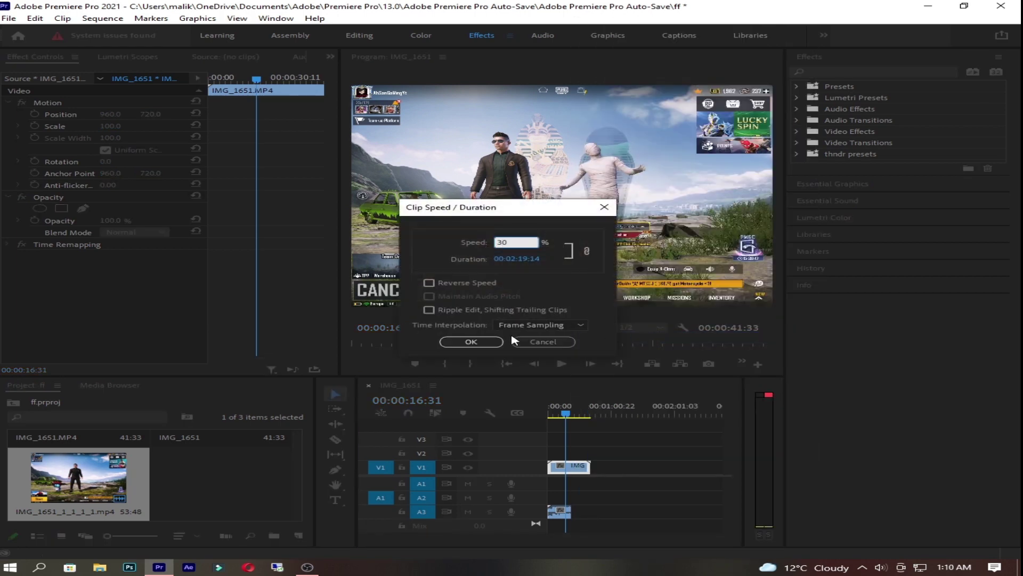
left_click(536, 325)
left_click(528, 361)
left_click(471, 342)
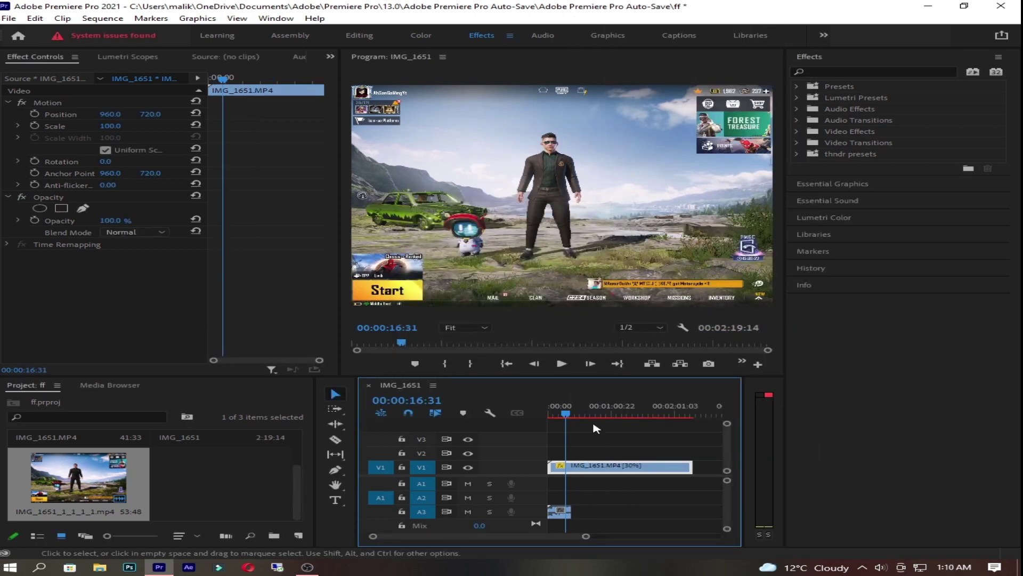
Cut the V1 clip at 00:00:16:31 and ripple-delete the part before the cut.
key("c")
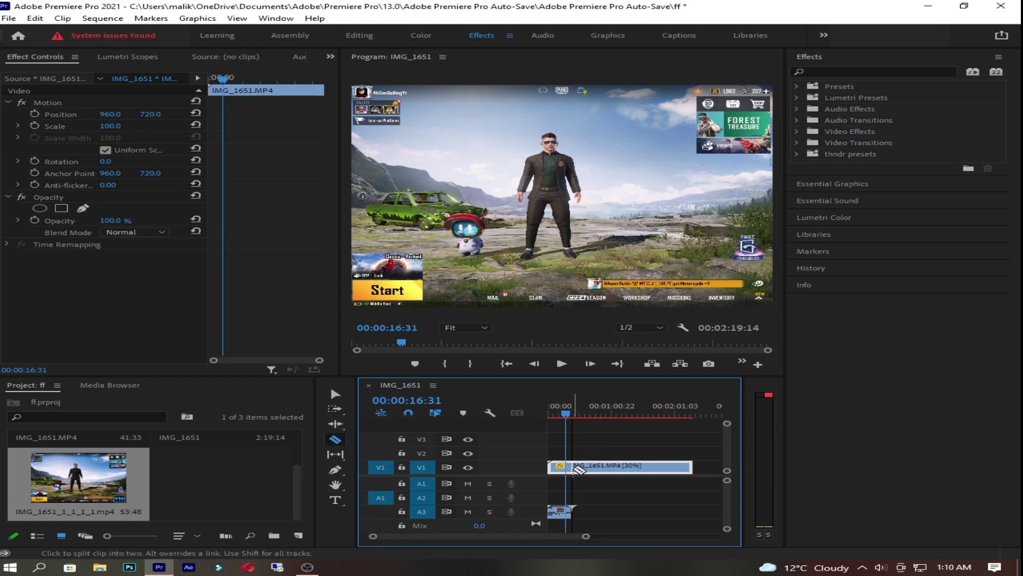
left_click(566, 467)
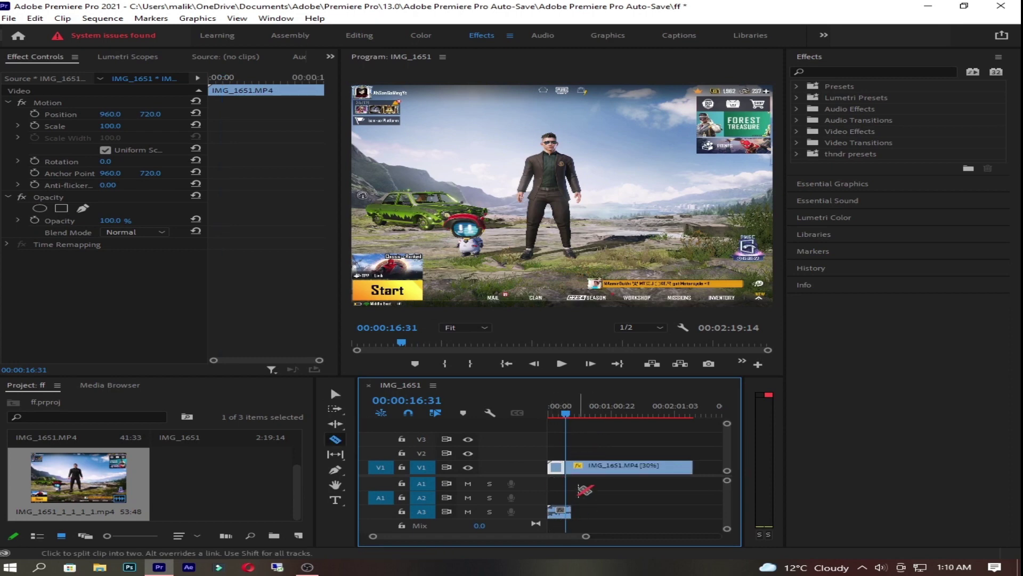
key("v")
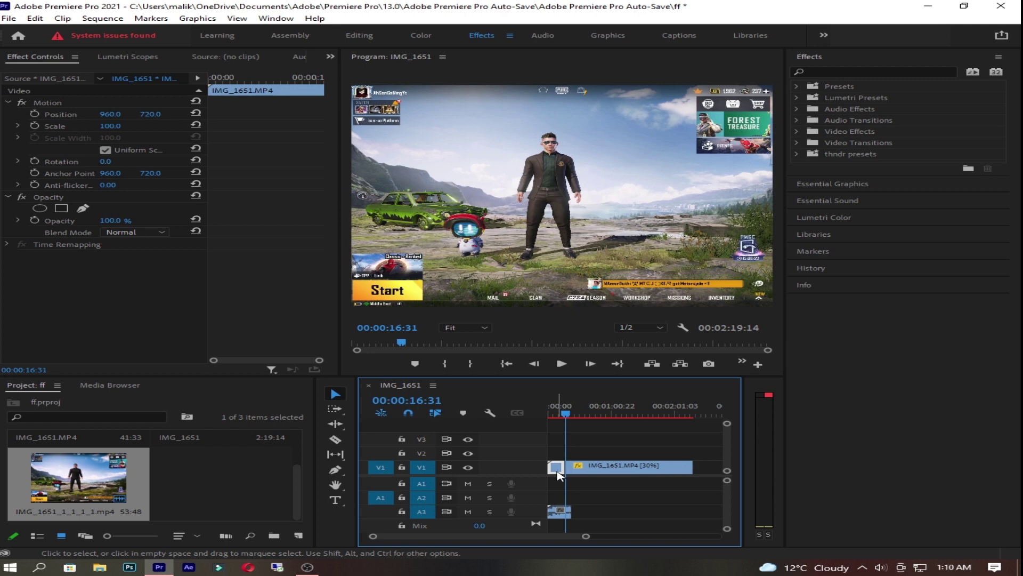
key("Home")
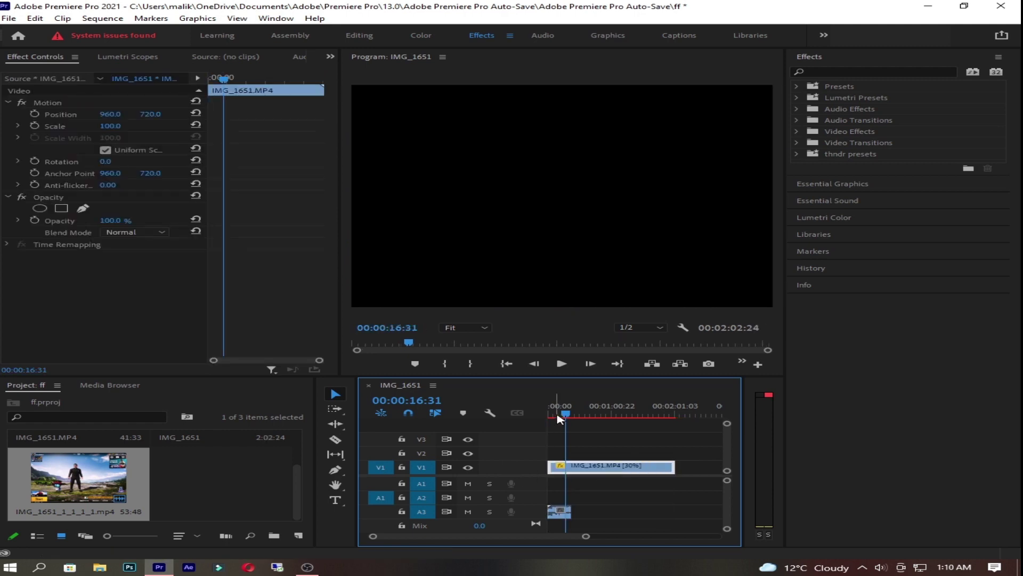
key("shift+Delete")
Play the sequence from the start, stop at 00:00:08:21, and cut the V1 clip there.
key("space")
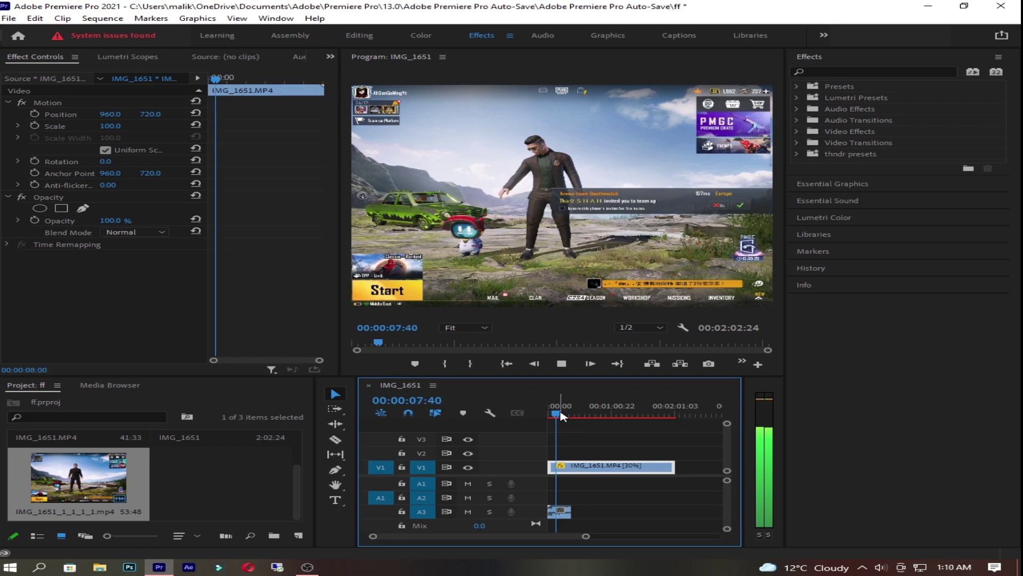
key("space")
key("c")
left_click(557, 466)
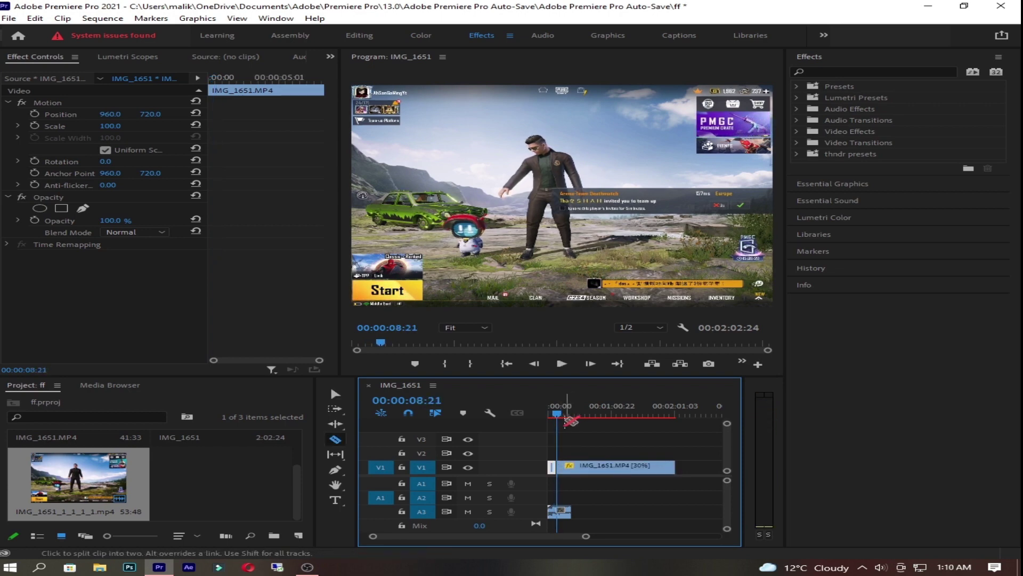
Move the playhead to 00:00:22:35 and cut the V1 clip there.
left_click(565, 415)
left_click_drag(569, 417, 576, 420)
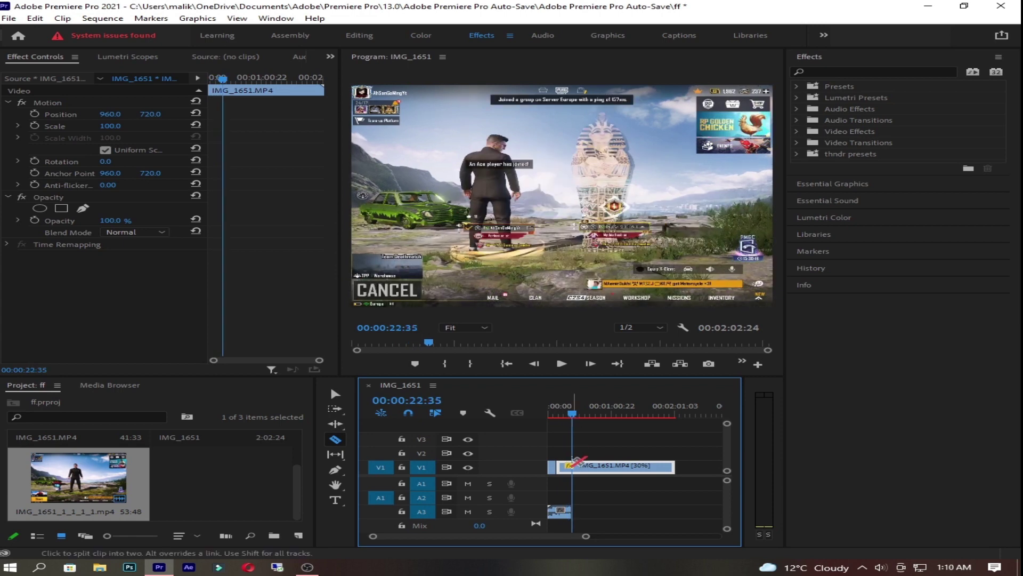
key("v")
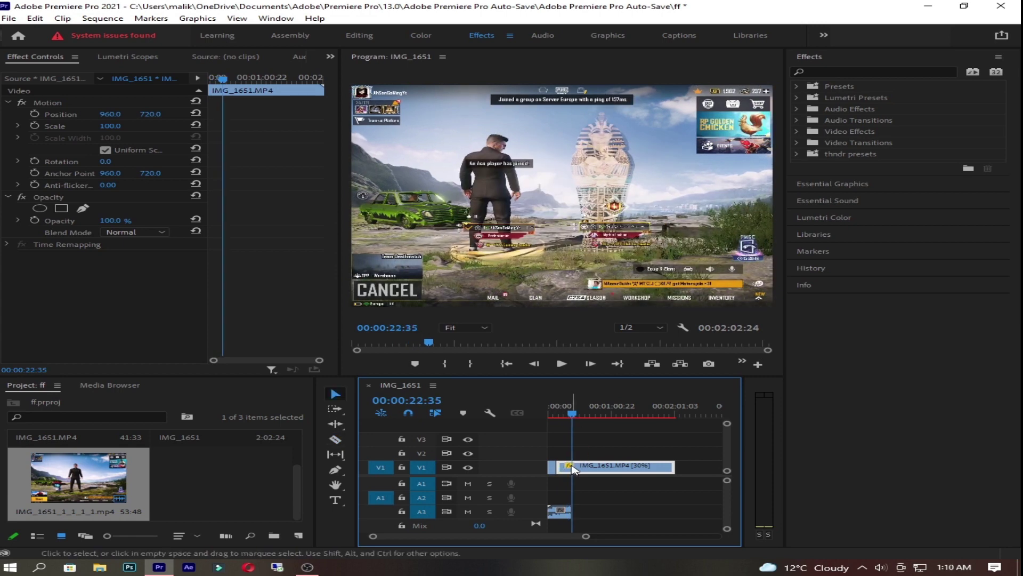
Set the middle V1 segment's speed to 110% and shift the last segment back to close the gap.
right_click(573, 468)
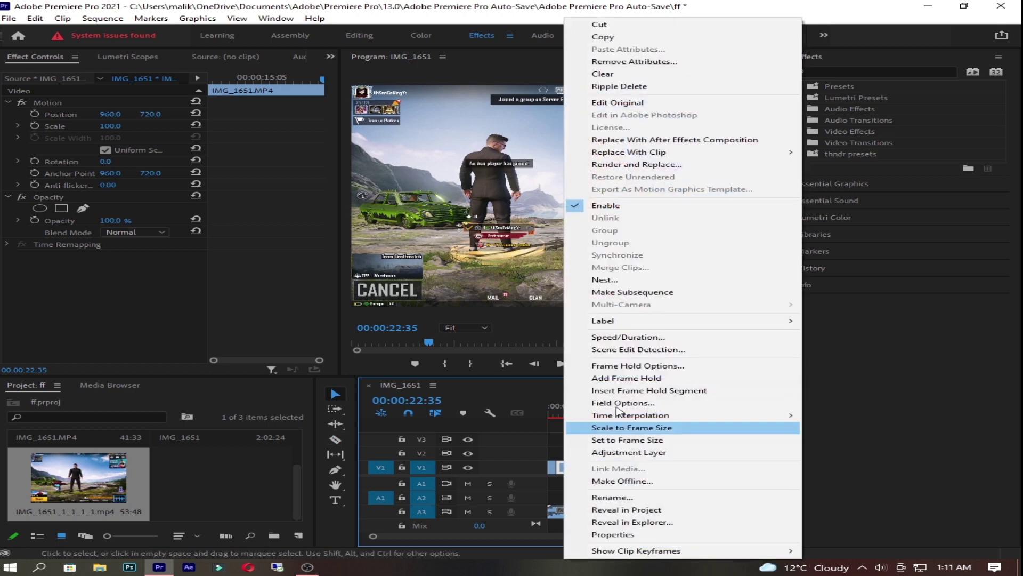
left_click(629, 337)
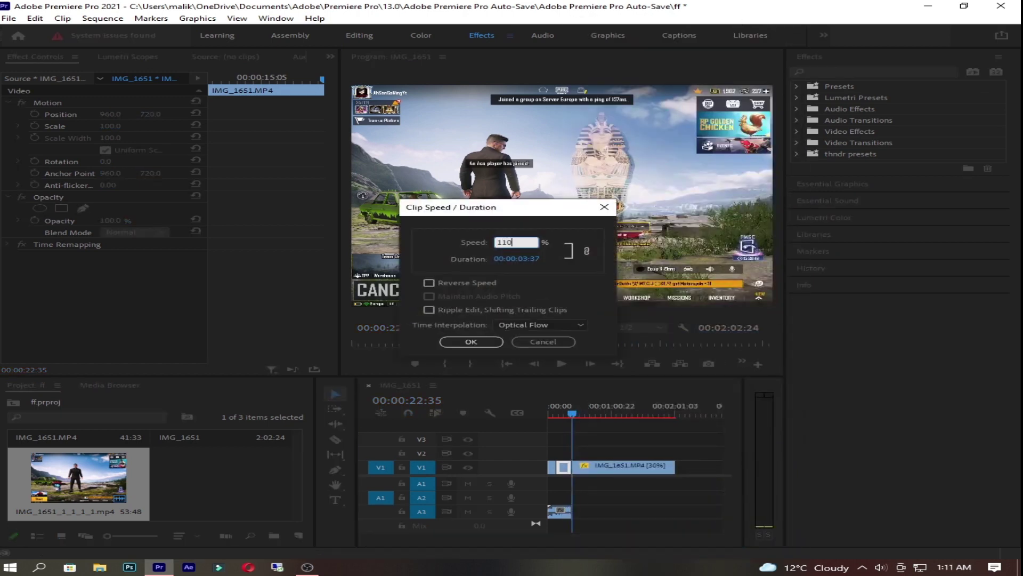
left_click(471, 342)
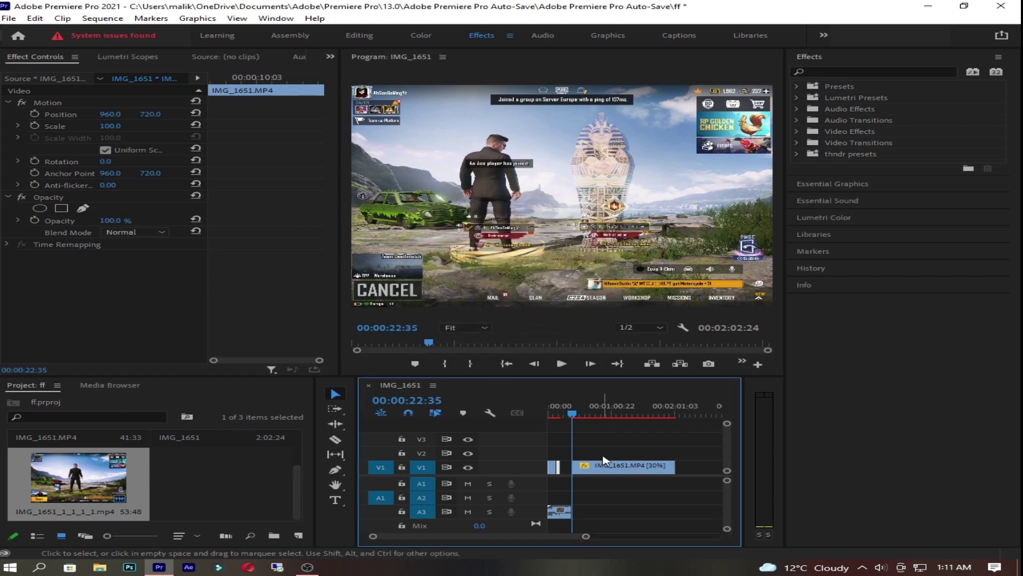
left_click_drag(610, 467, 602, 467)
Play the edit from 00:00:07:25 to 00:00:22:14 to check the speed change against the audio.
left_click(568, 415)
left_click_drag(569, 415, 560, 414)
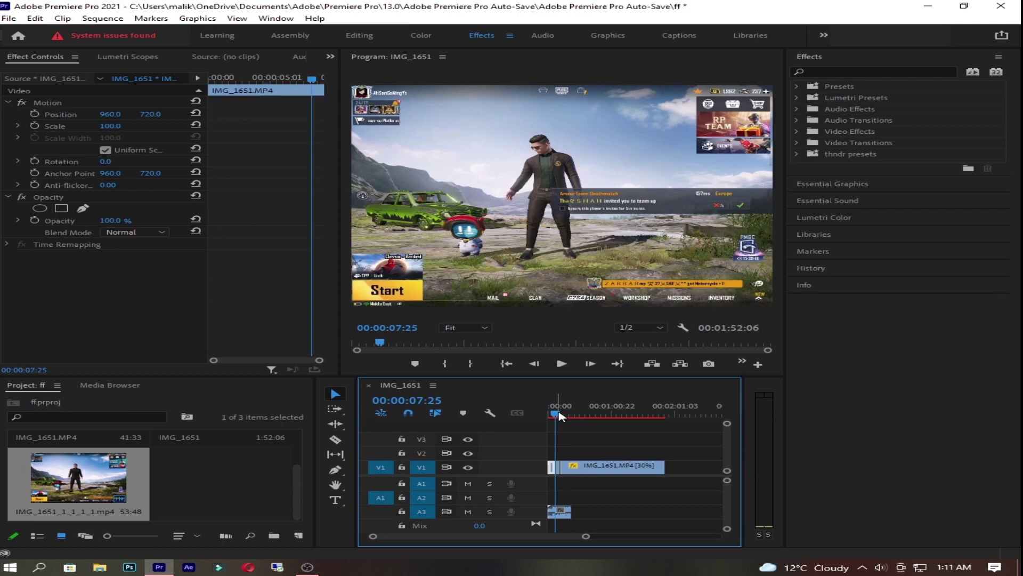
key("space")
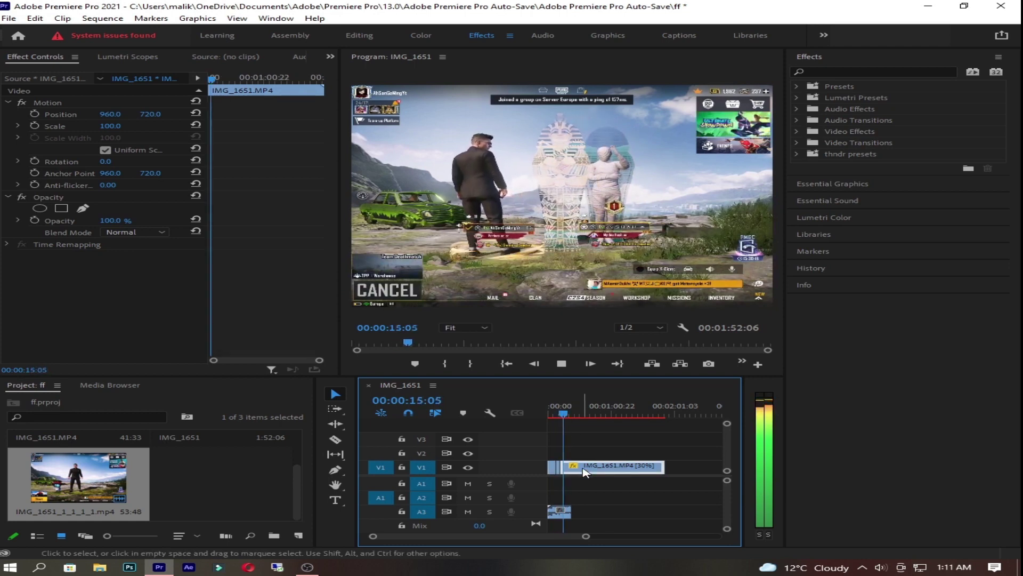
left_click_drag(586, 536, 538, 535)
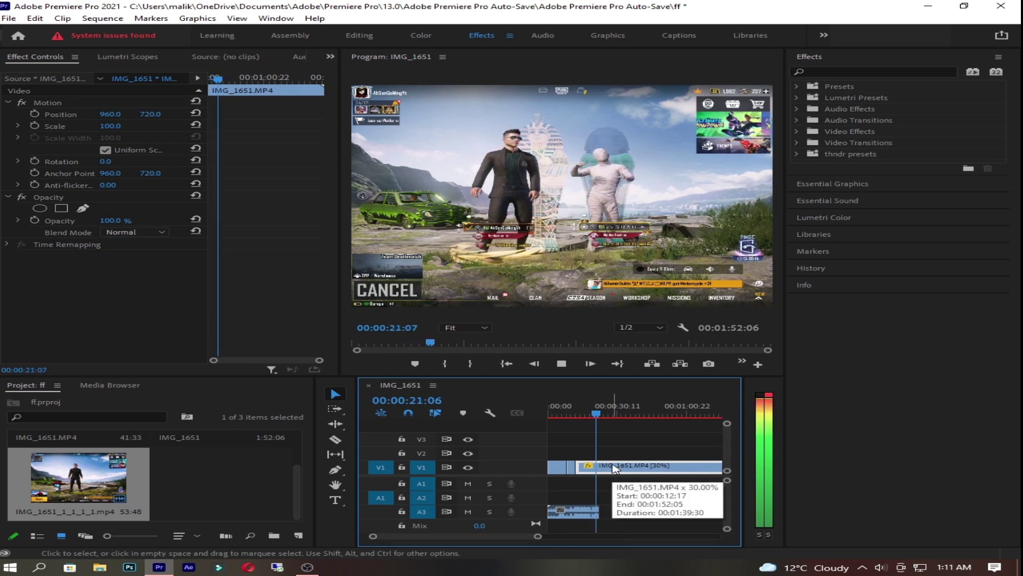
key("space")
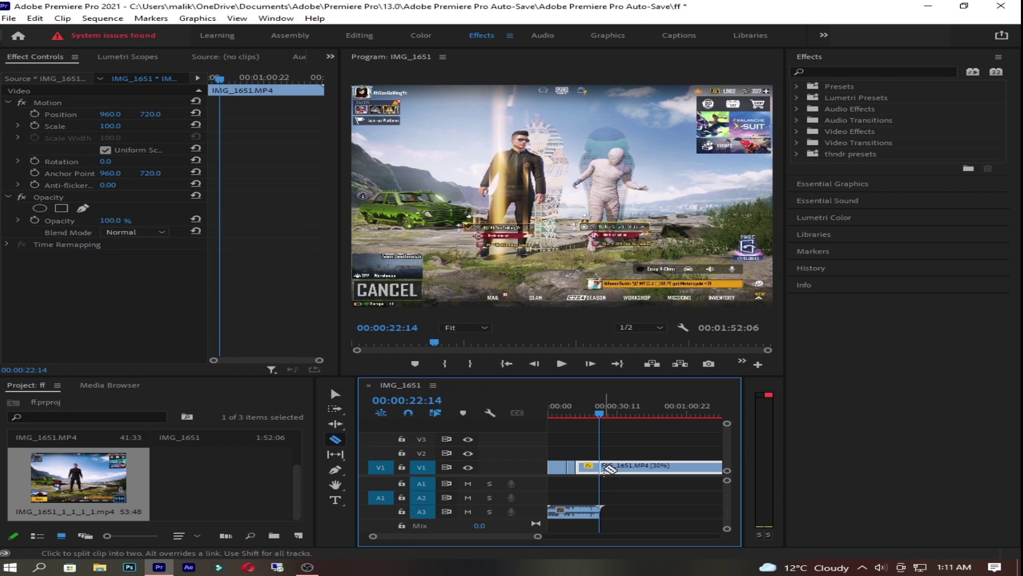
Cut the last V1 segment at the end of the audio clip and delete the remainder.
key("ctrl+k")
left_click(639, 471)
key("Delete")
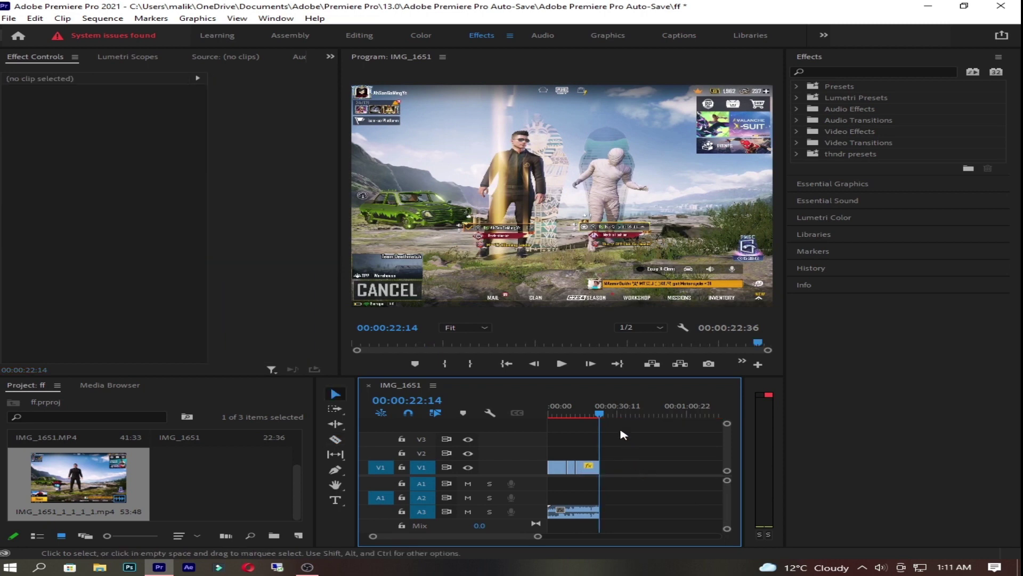
Play the trimmed sequence from the start and stop at 00:00:15:08.
left_click_drag(614, 415, 501, 418)
left_click(562, 363)
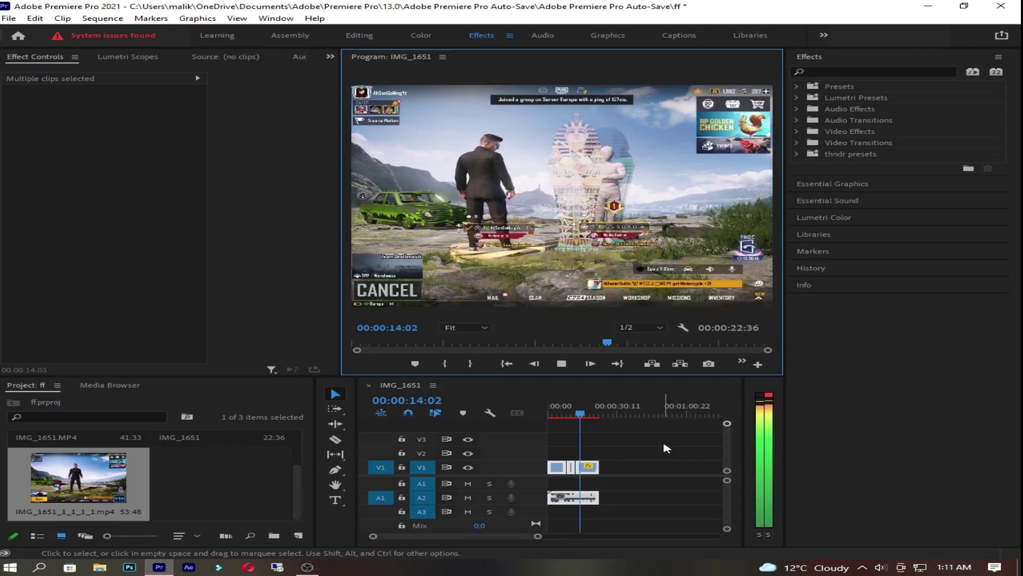
key("space")
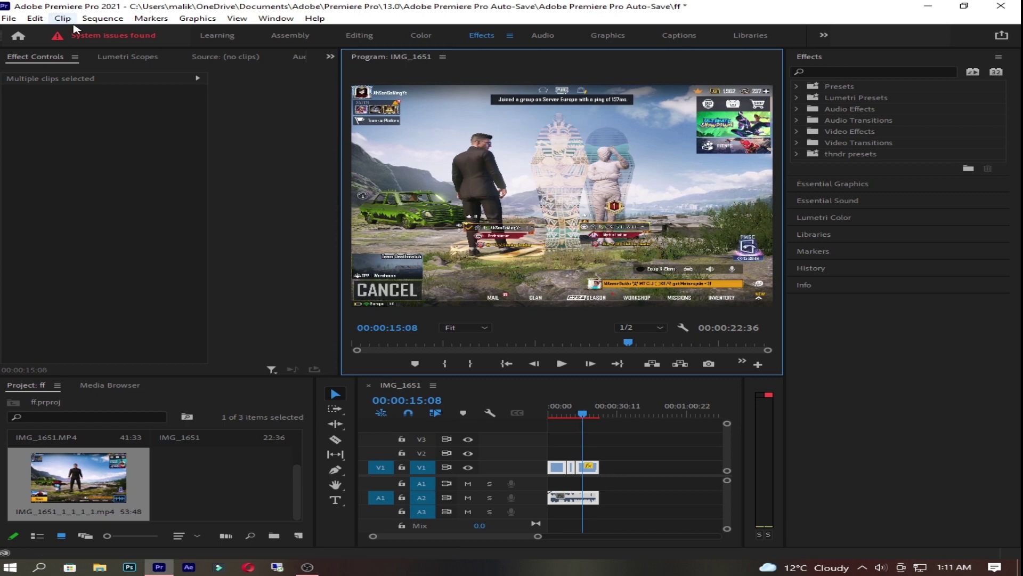
Render the whole sequence from In to Out.
left_click(103, 19)
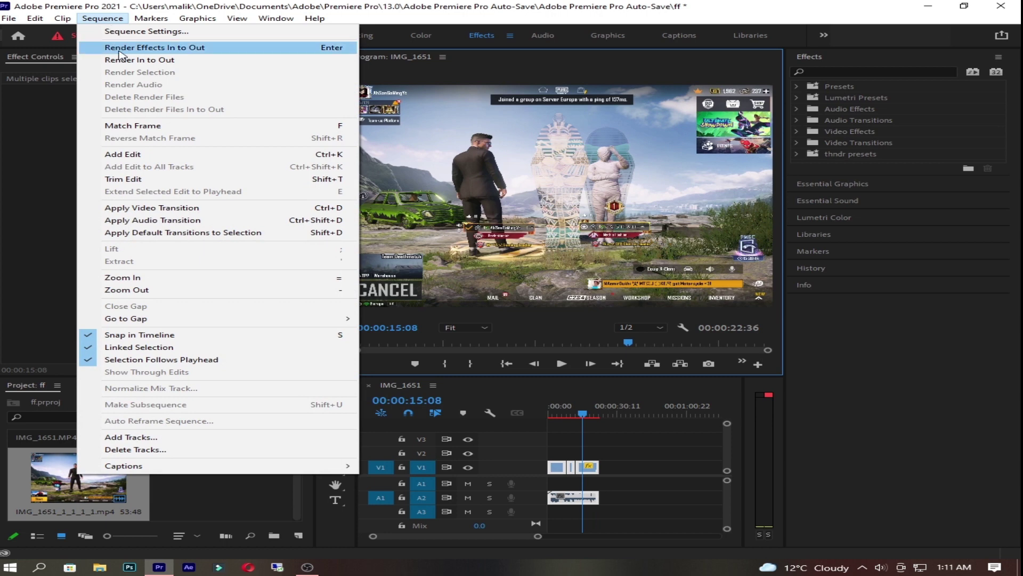
left_click(123, 60)
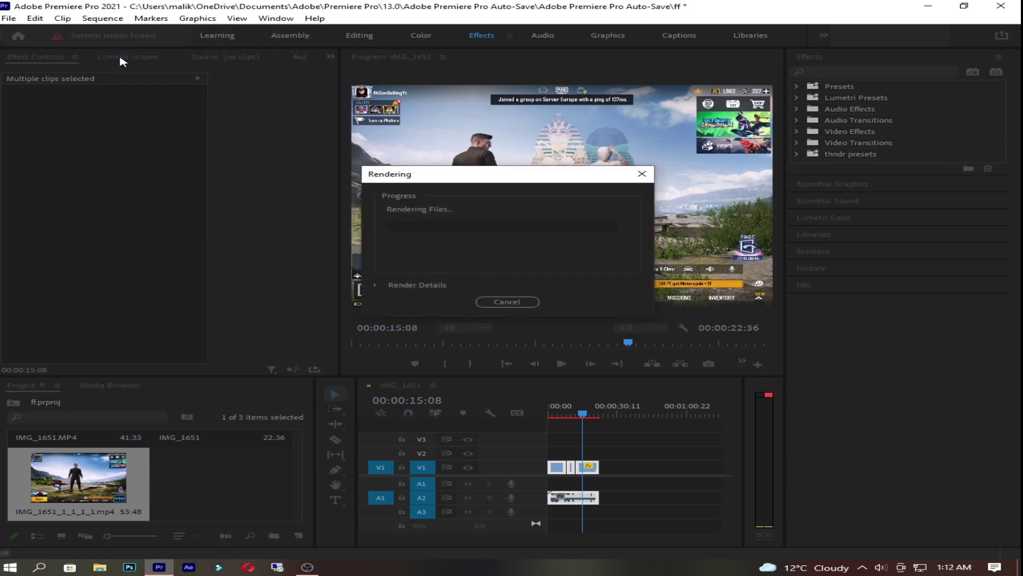
left_click(307, 567)
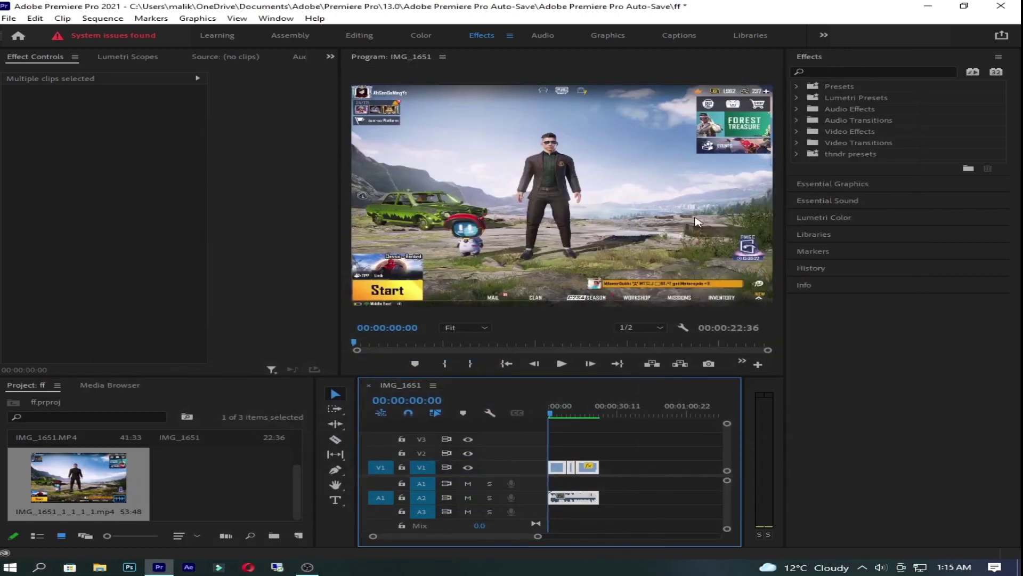
Play the rendered sequence through to its end and return the playhead to the start.
left_click(565, 363)
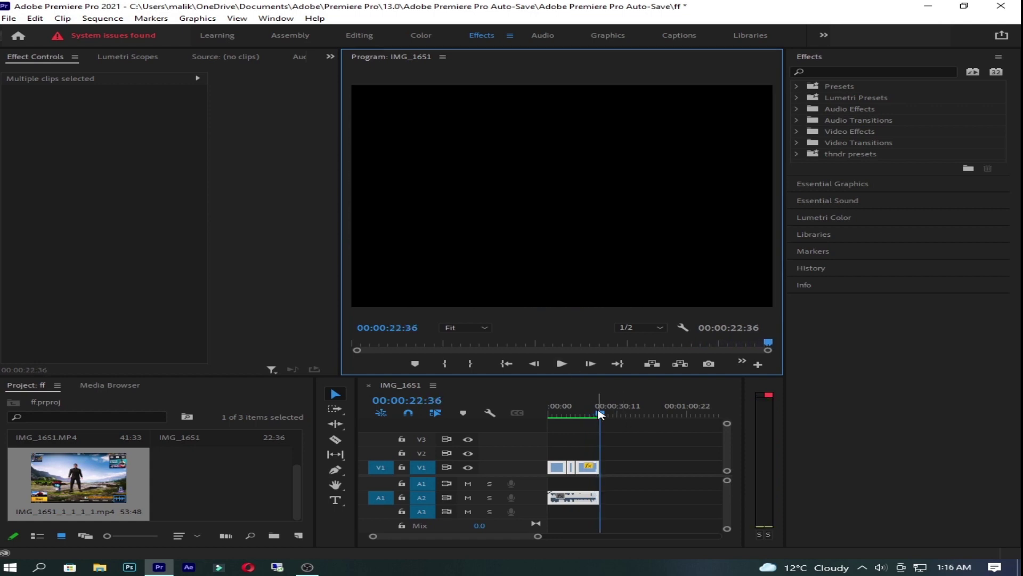
left_click_drag(600, 414, 482, 429)
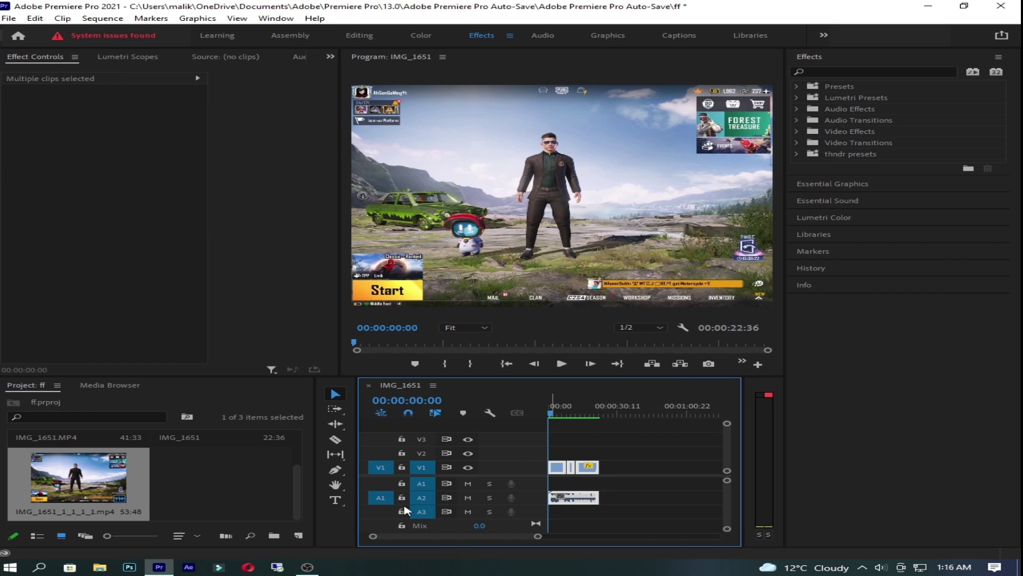
left_click(310, 568)
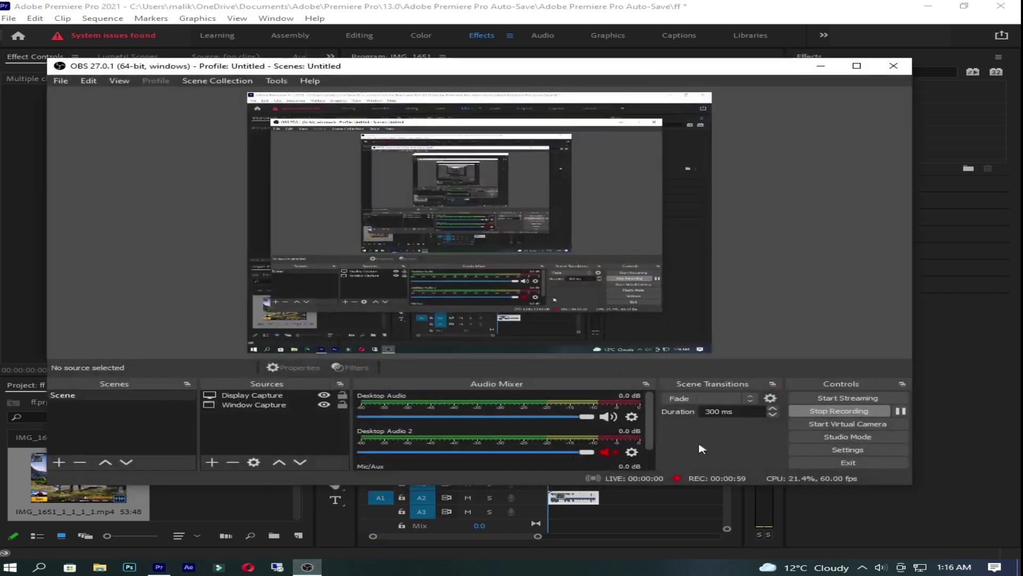
left_click(838, 415)
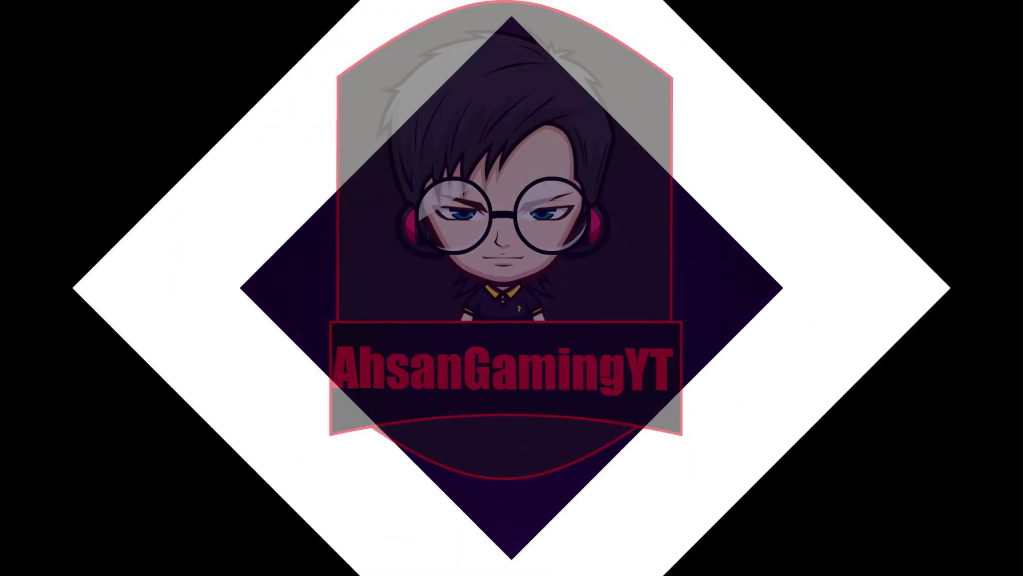